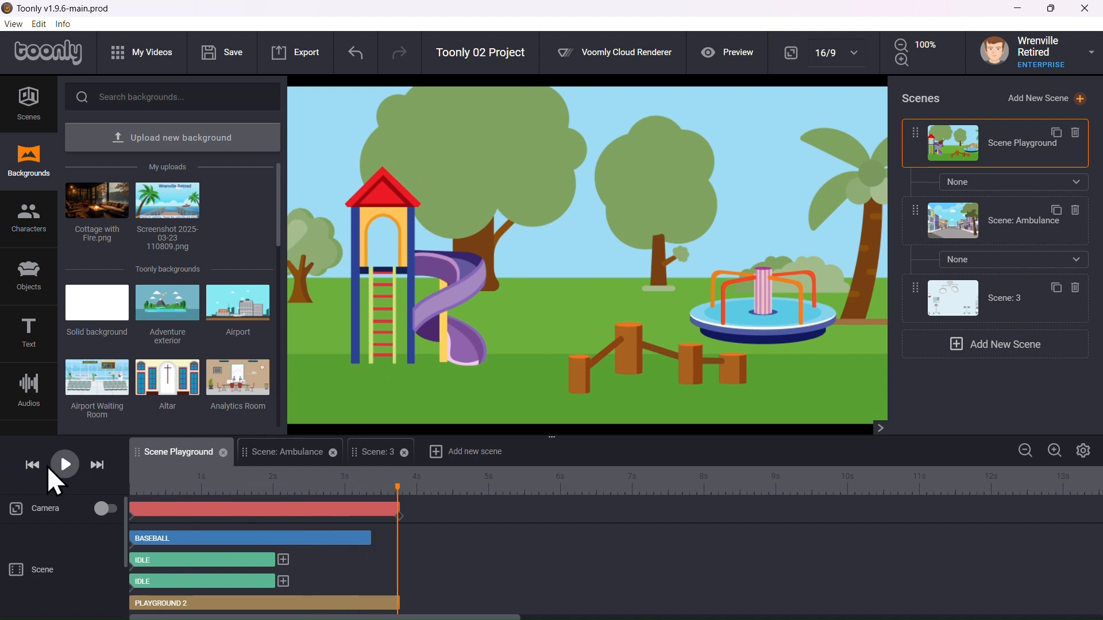
# From the start of the playground scene, set the older man's In Effect and Out Effect to Instant
pyautogui.click(32, 465)
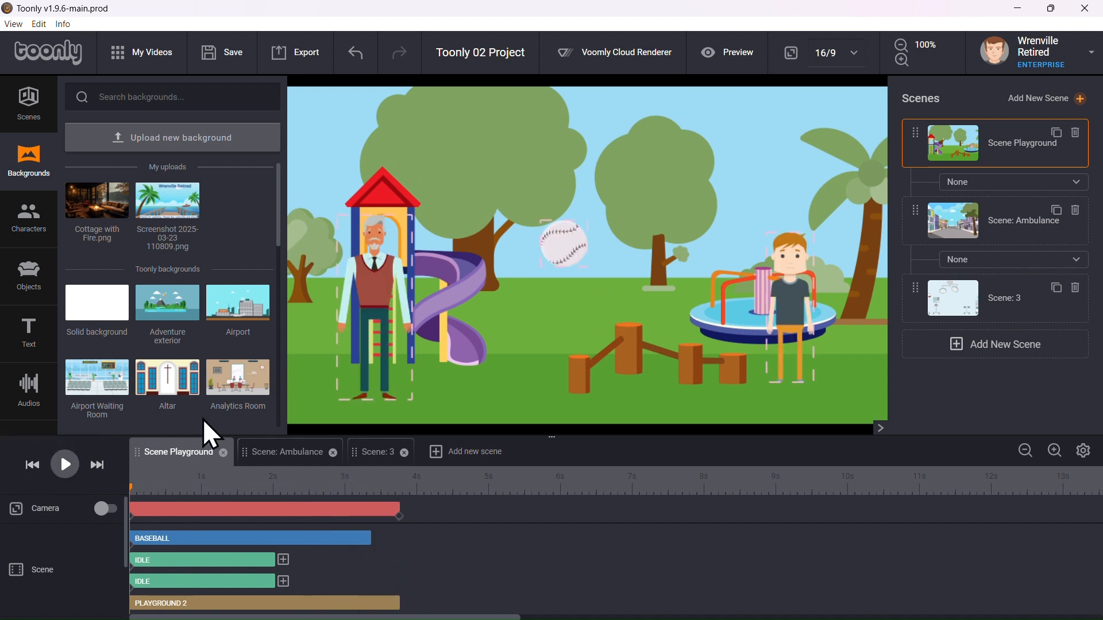
pyautogui.click(383, 319)
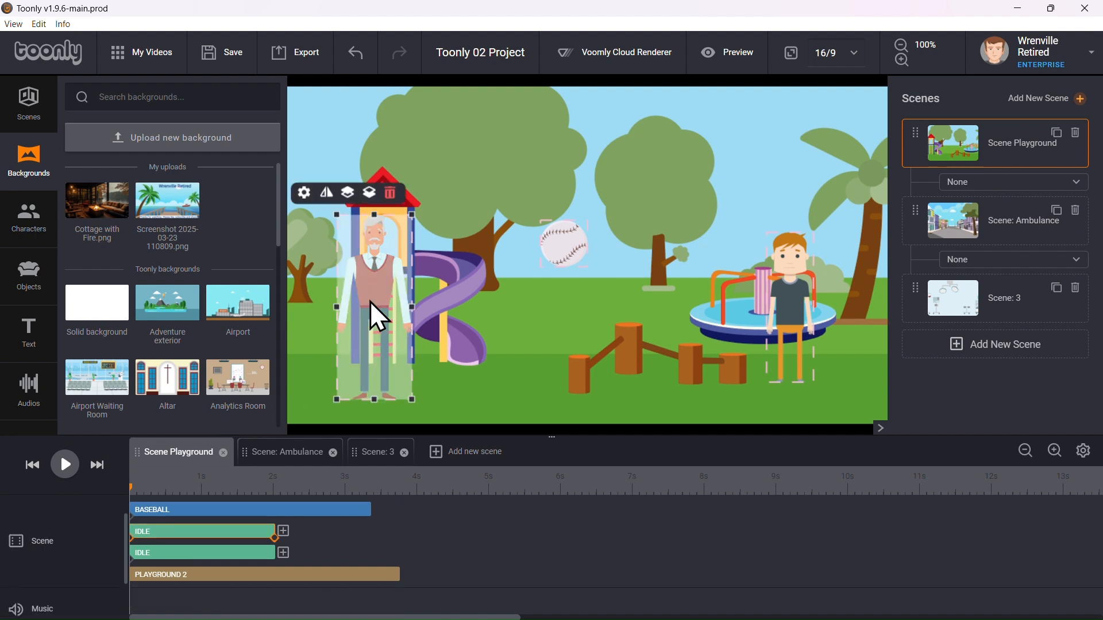
pyautogui.click(304, 193)
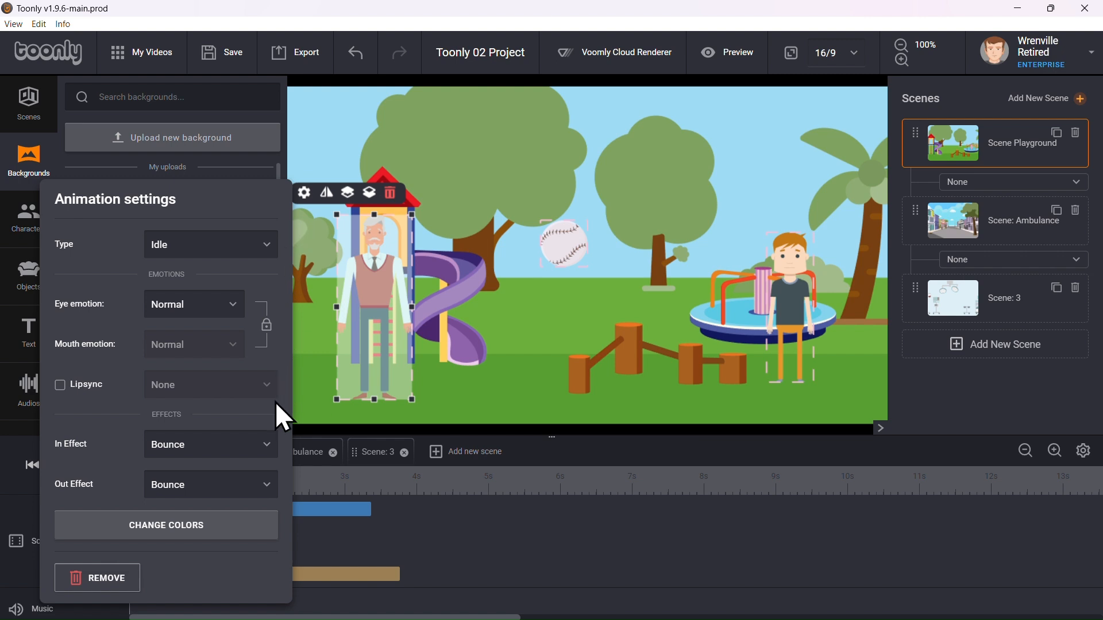
pyautogui.click(265, 442)
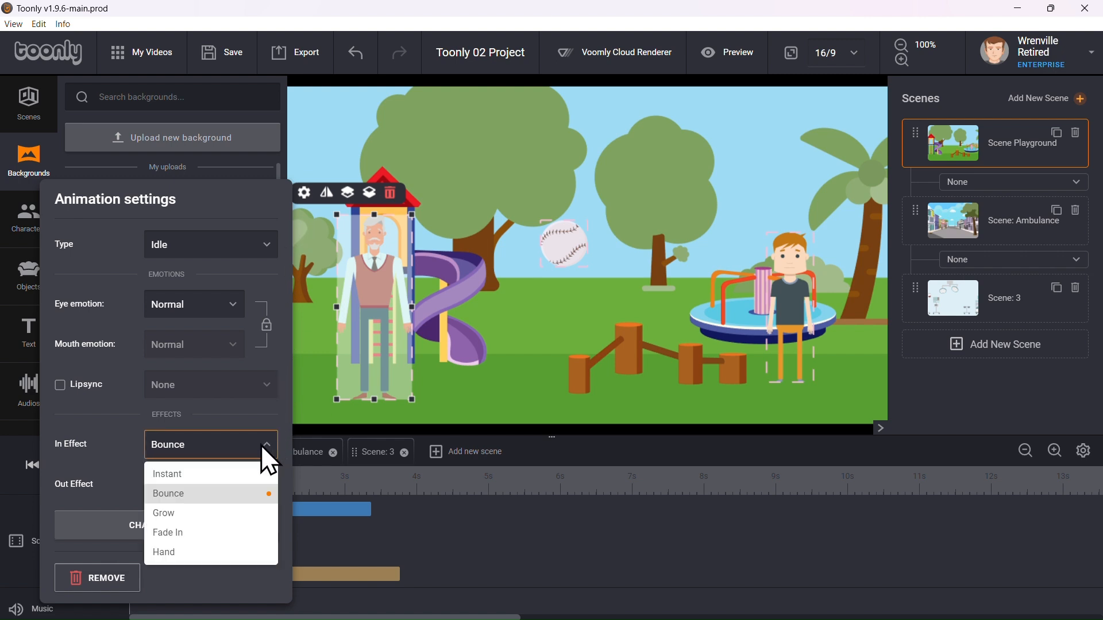
pyautogui.click(253, 473)
pyautogui.click(259, 484)
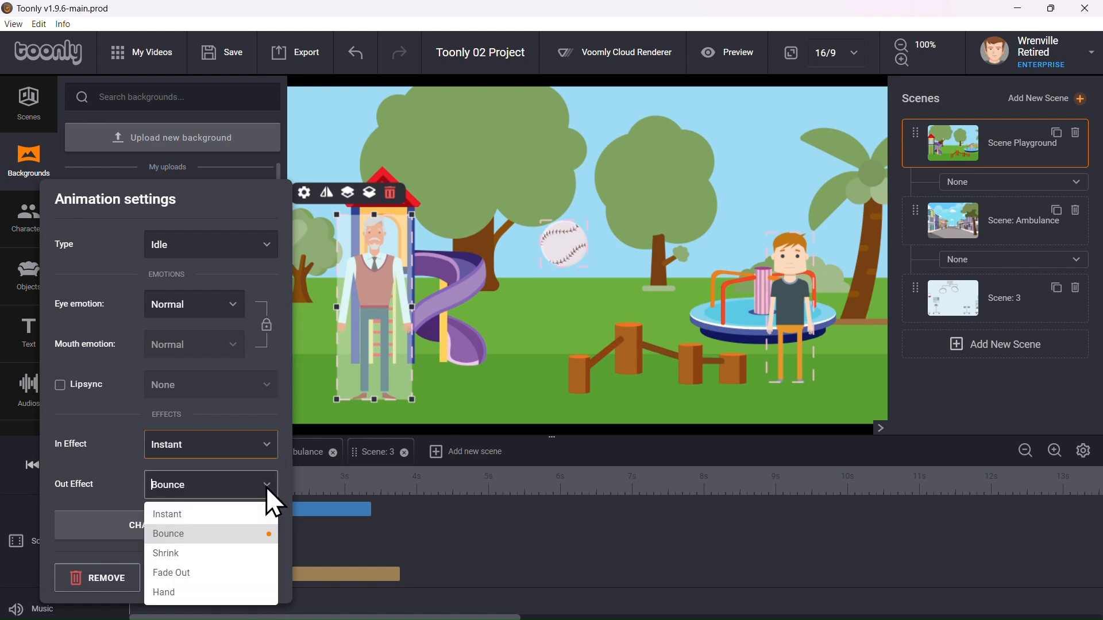
pyautogui.click(221, 514)
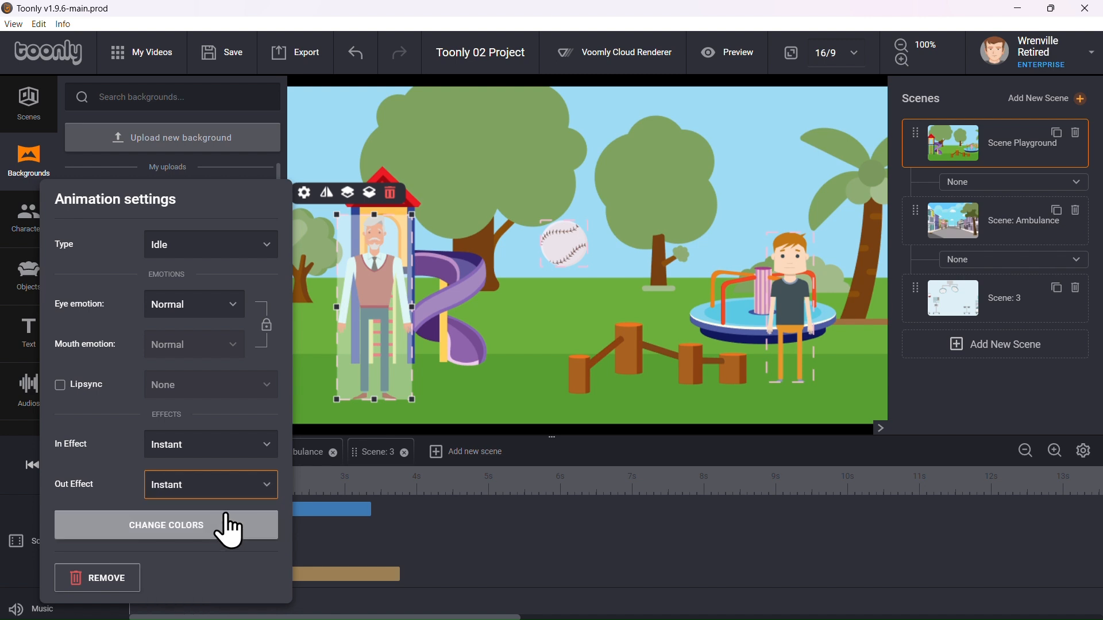
# Set both the In Effect and the Out Effect of the baseball to Instant
pyautogui.click(566, 245)
pyautogui.click(497, 199)
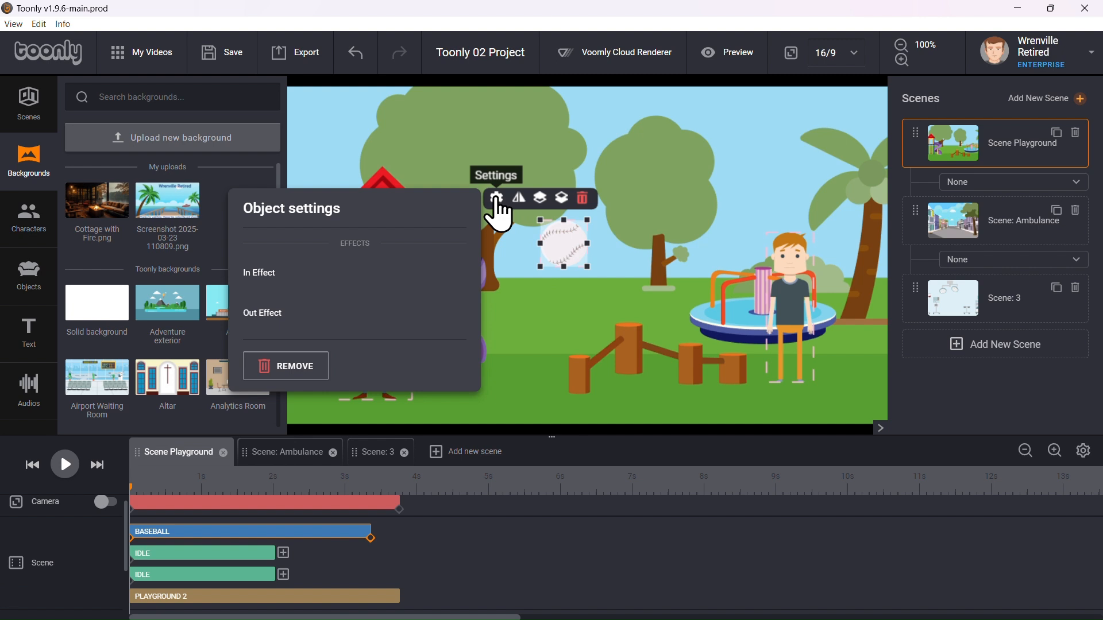
pyautogui.click(452, 269)
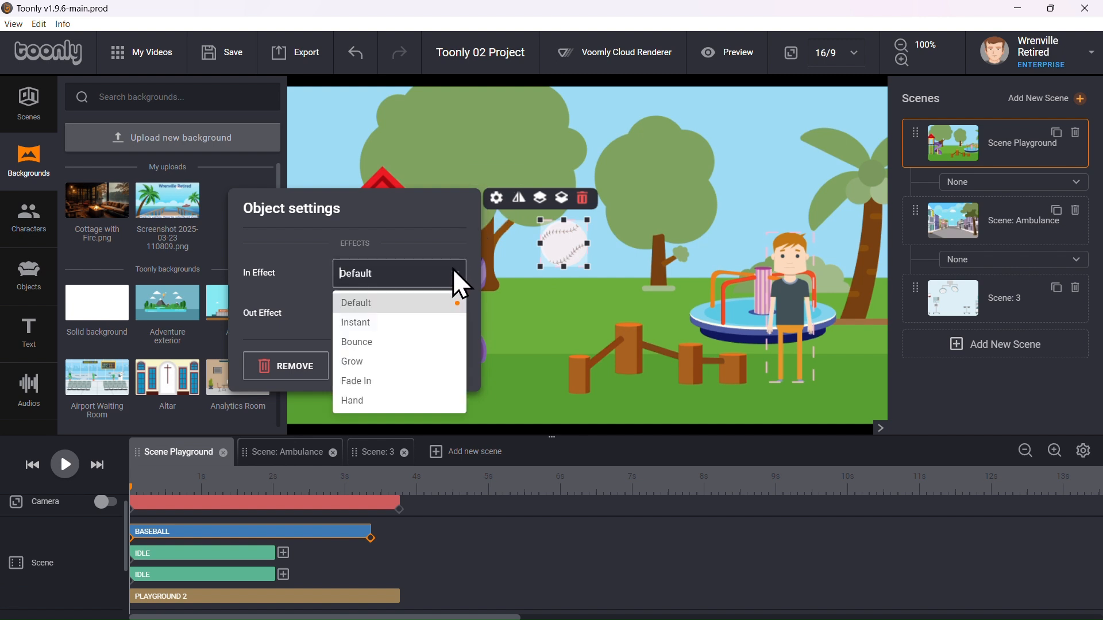
pyautogui.click(409, 323)
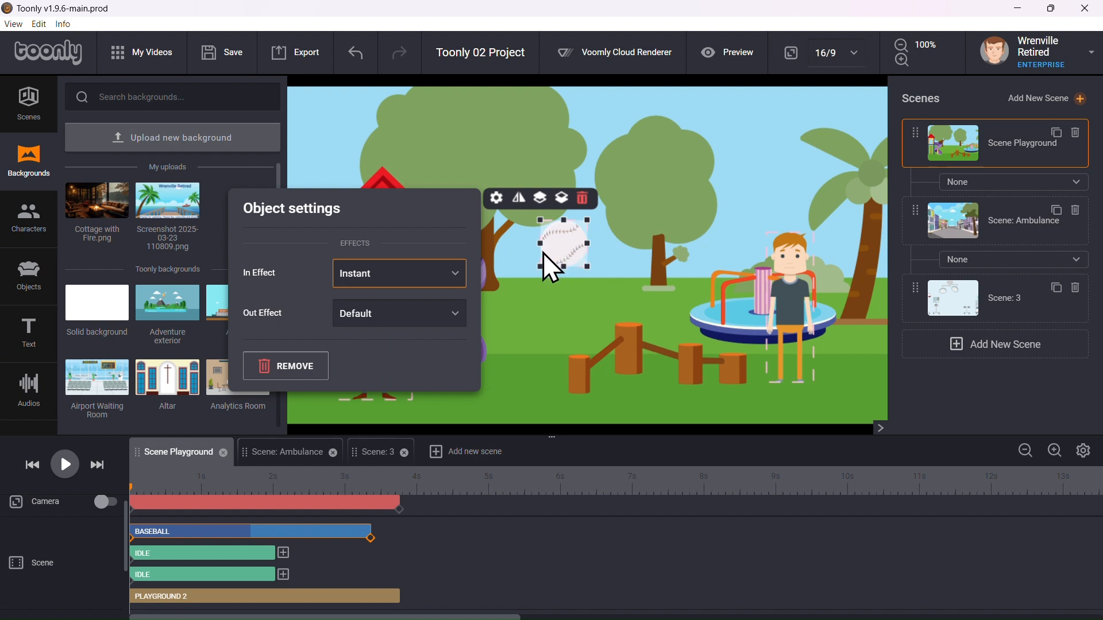
pyautogui.click(457, 312)
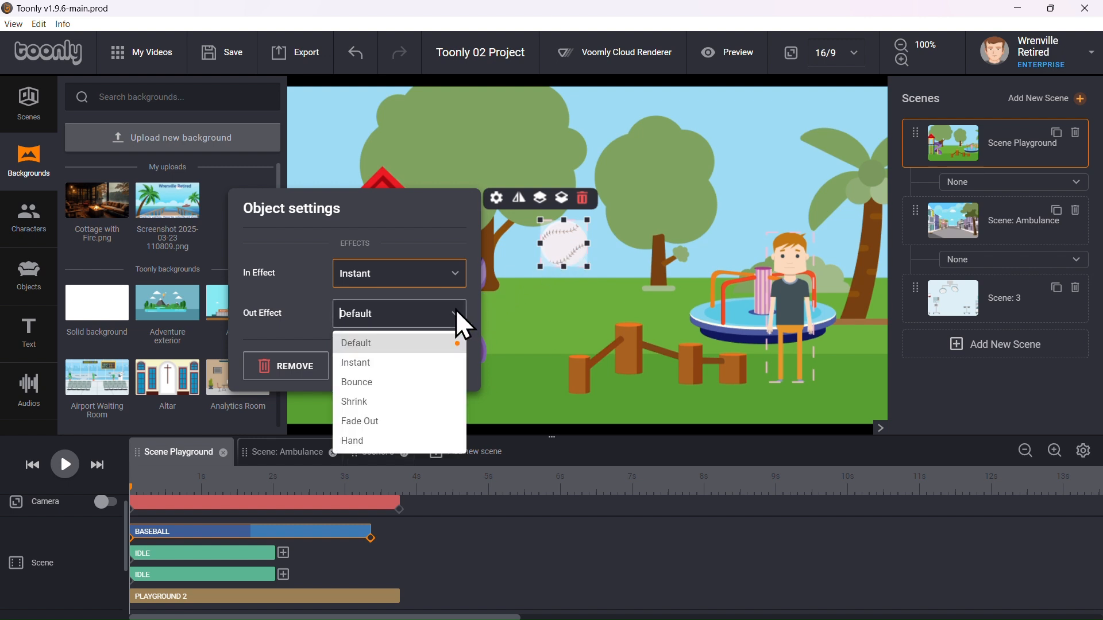
pyautogui.click(395, 363)
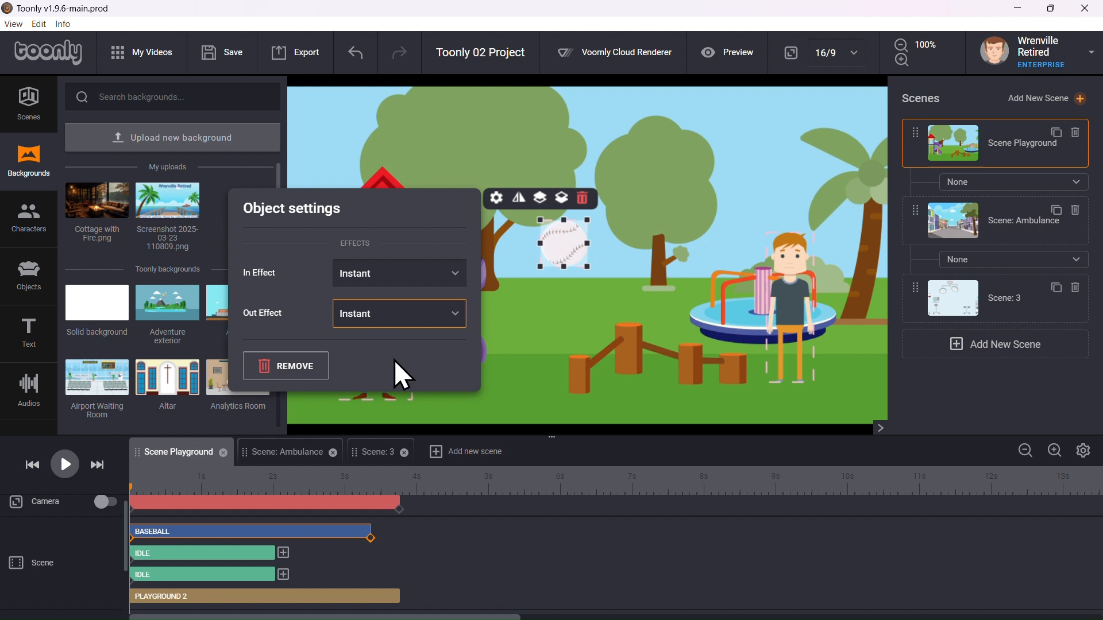
# Set the In Effect and Out Effect of the boy beside the merry-go-round to Instant
pyautogui.click(794, 276)
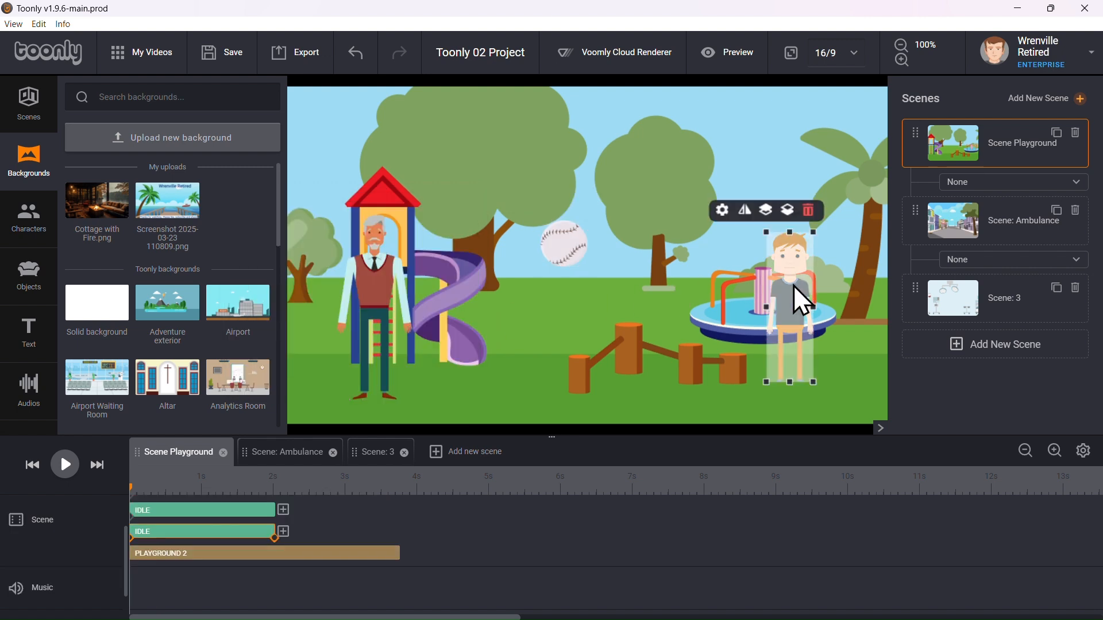
pyautogui.click(723, 211)
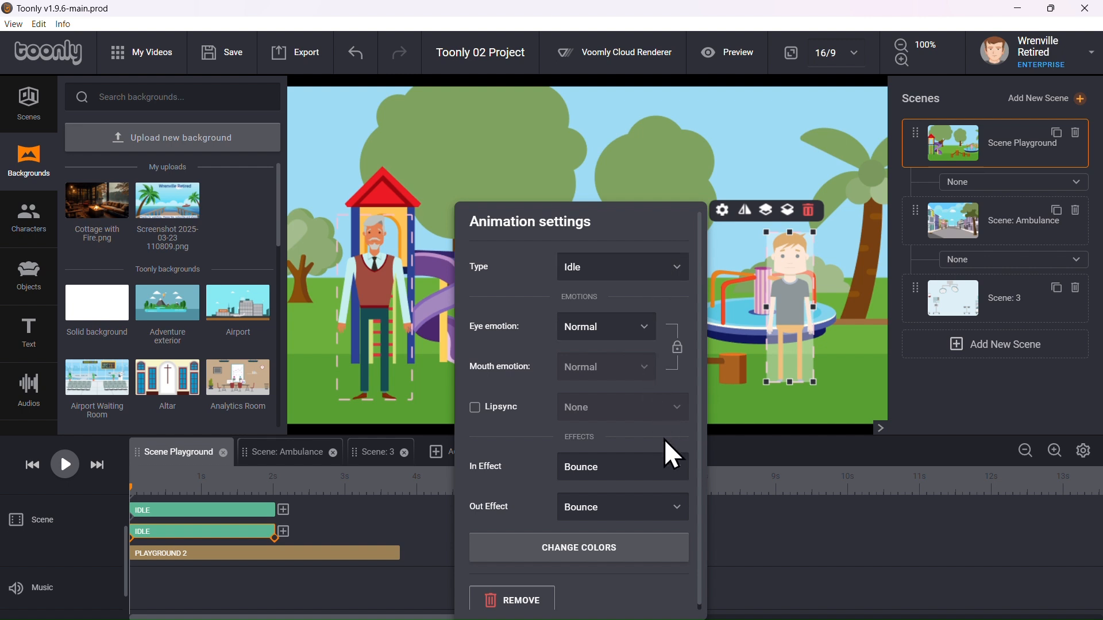
pyautogui.click(677, 464)
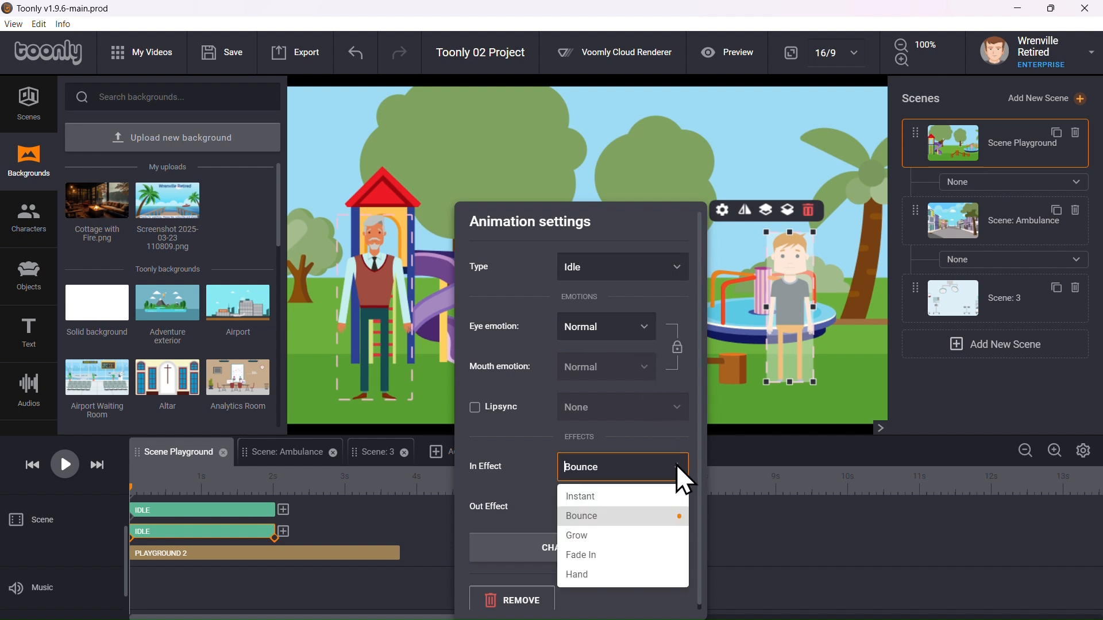
pyautogui.click(634, 495)
pyautogui.click(680, 505)
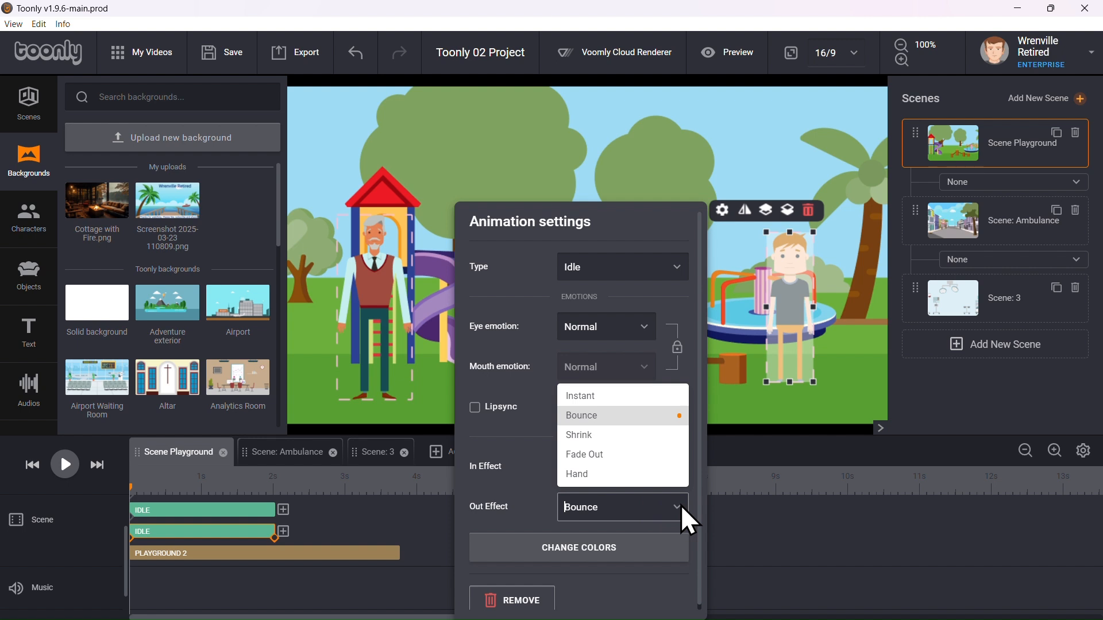
pyautogui.click(596, 396)
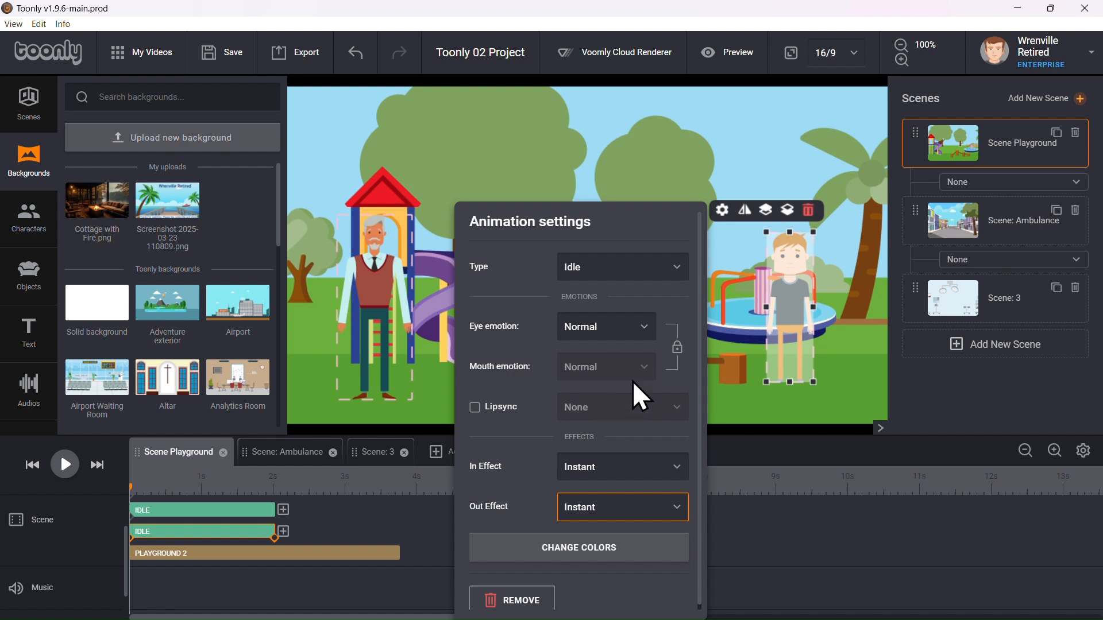
pyautogui.click(744, 392)
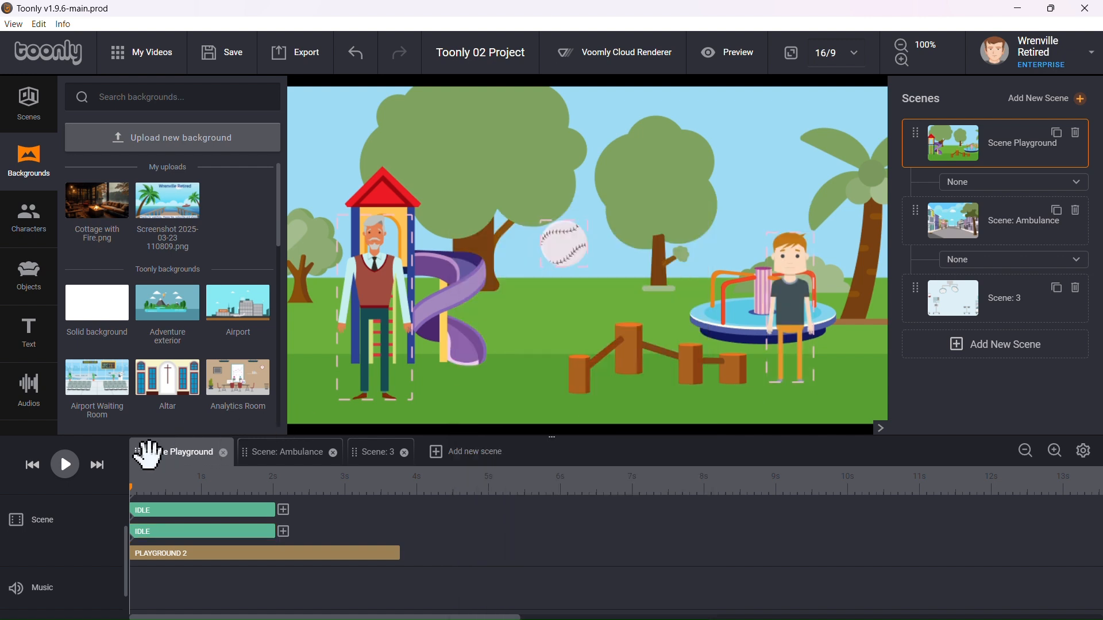
# Play the playground scene through, return to its start and save the project
pyautogui.click(65, 464)
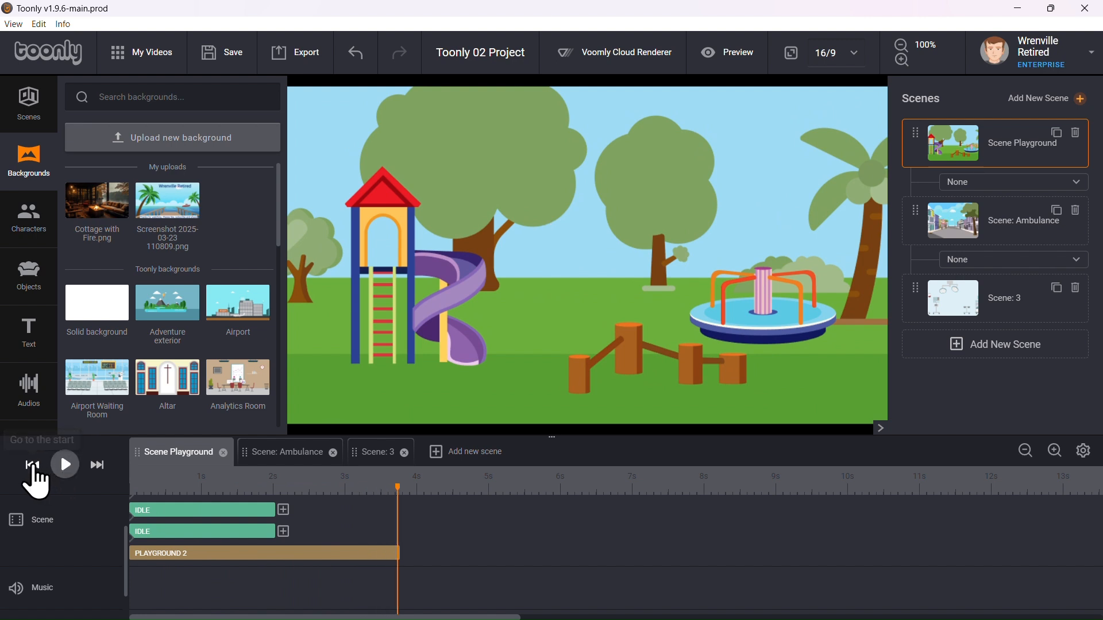
pyautogui.click(44, 466)
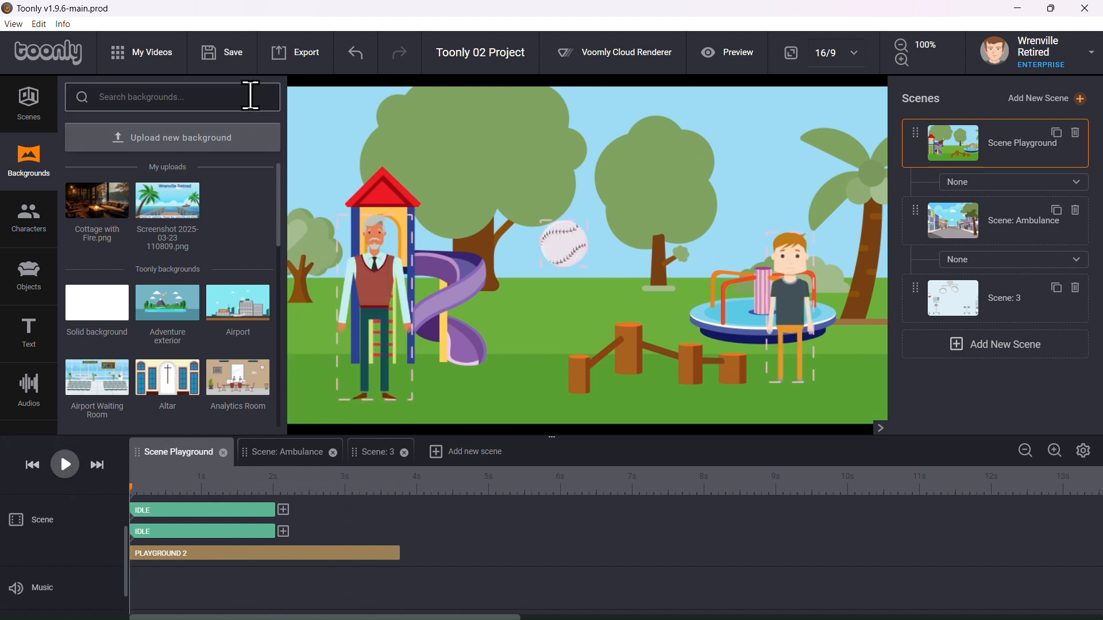
pyautogui.click(221, 57)
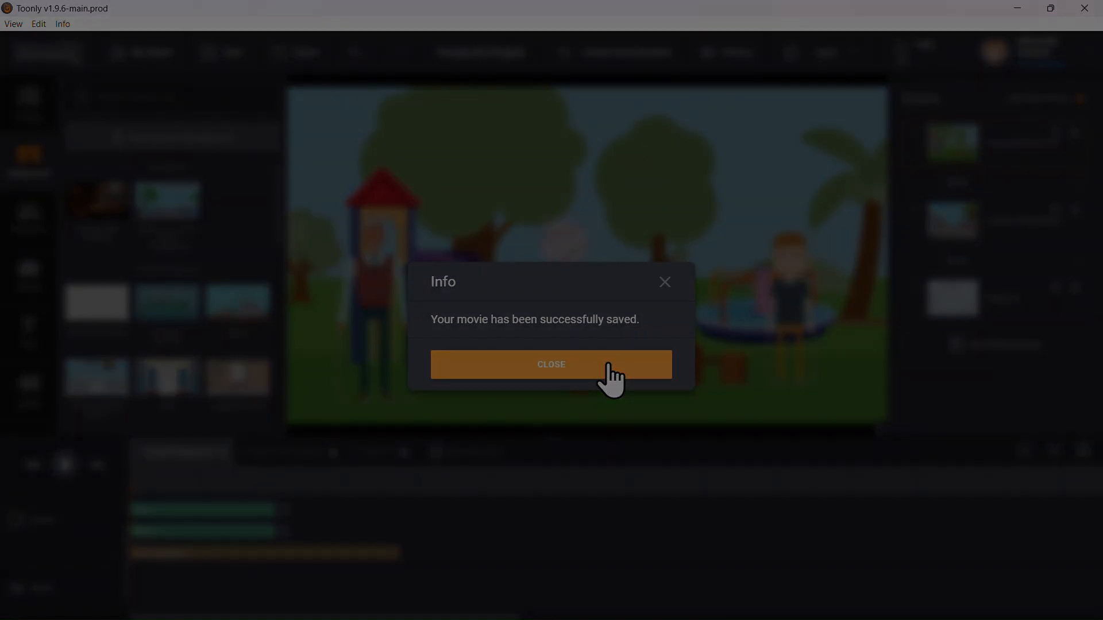
pyautogui.click(608, 374)
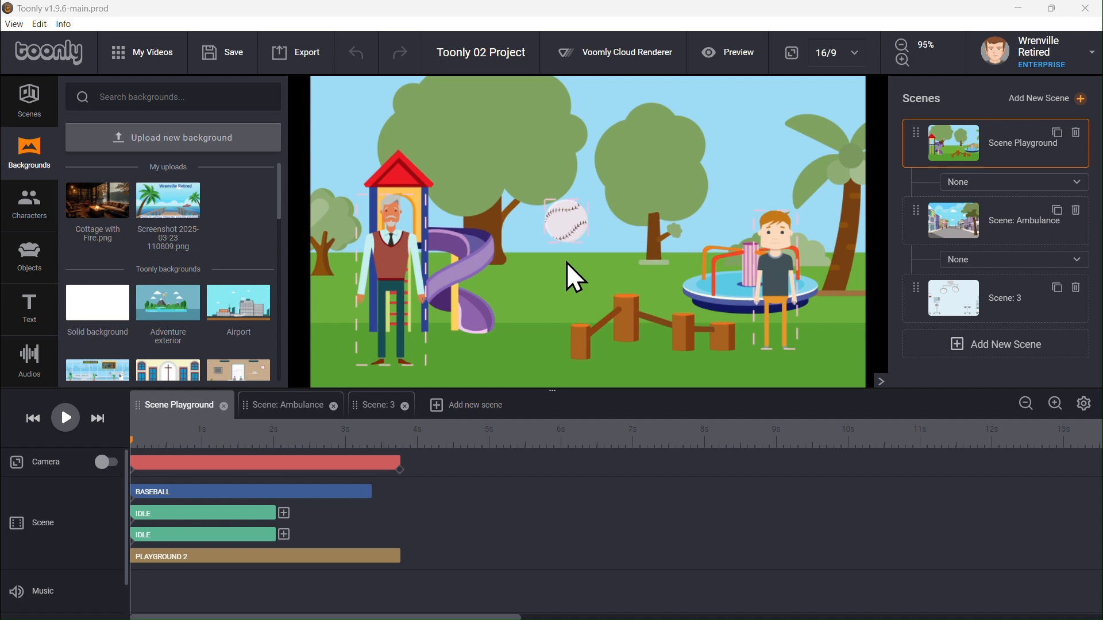
# Enlarge the older man slightly so he stands taller in front of the slide, keeping his feet in place
pyautogui.click(394, 265)
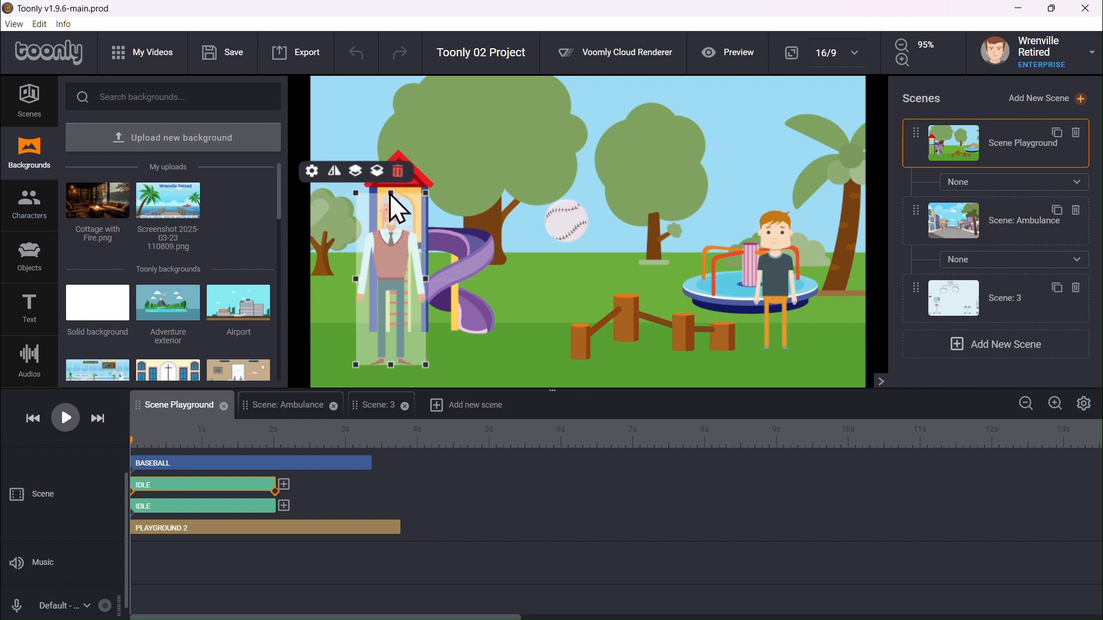
pyautogui.moveTo(391, 196); pyautogui.dragTo(392, 175)
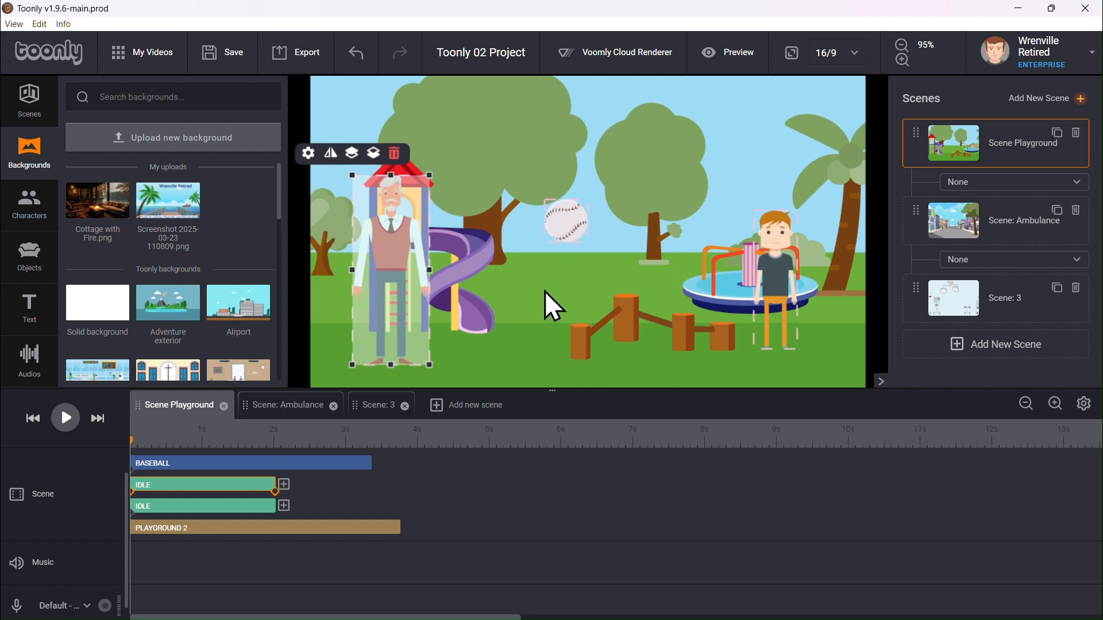
pyautogui.click(562, 292)
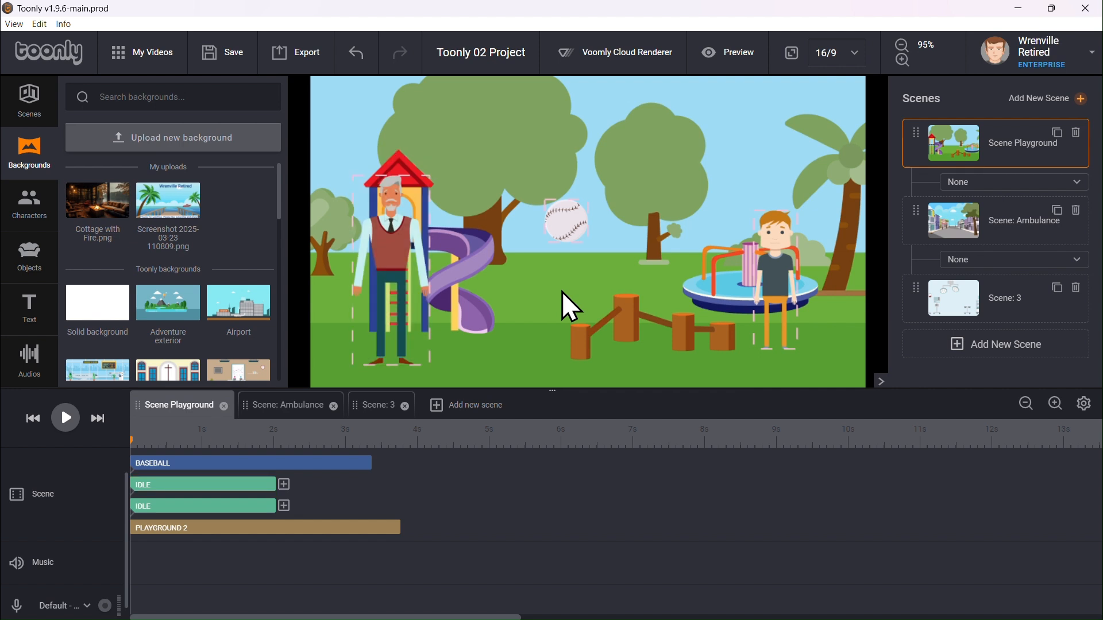
# Make the boy slightly smaller and move him toward the wooden posts in front of the merry-go-round
pyautogui.click(775, 281)
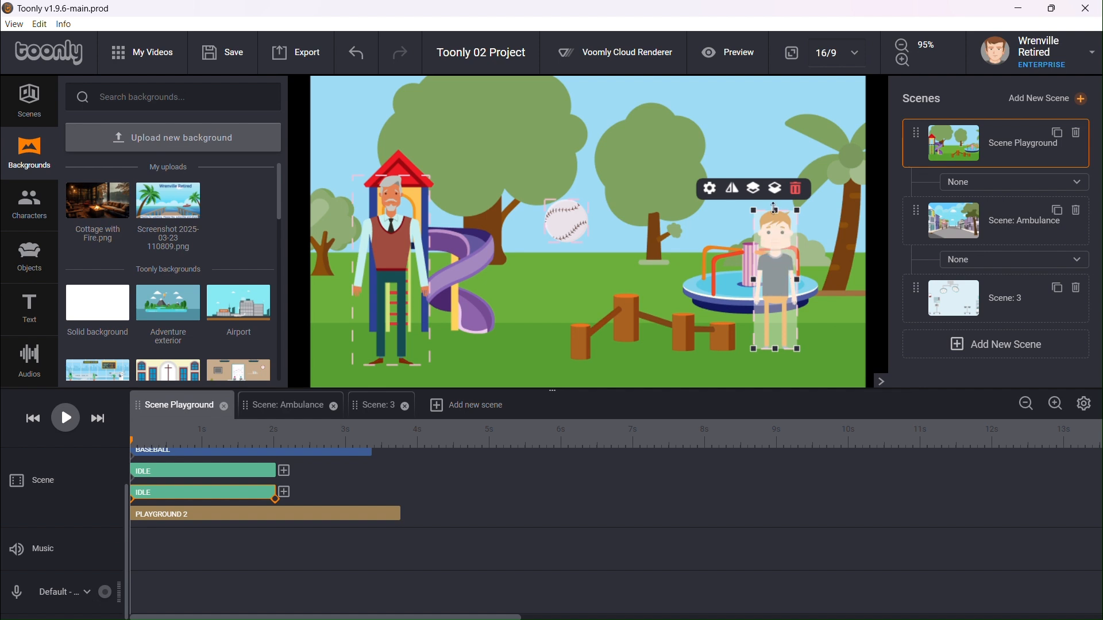
pyautogui.moveTo(774, 209); pyautogui.dragTo(774, 220)
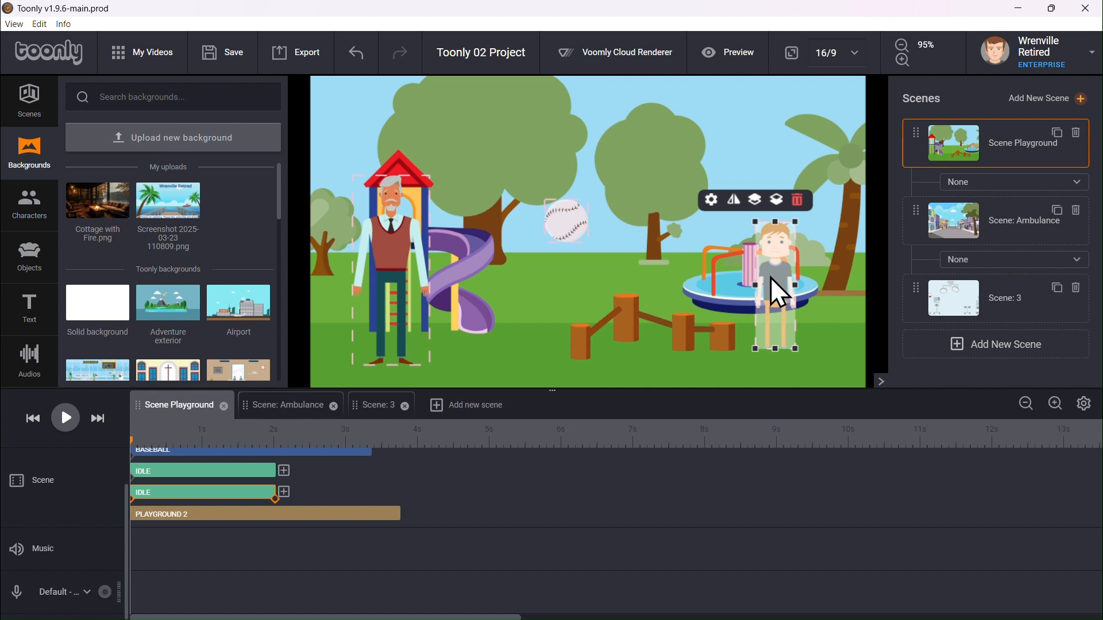
pyautogui.click(681, 336)
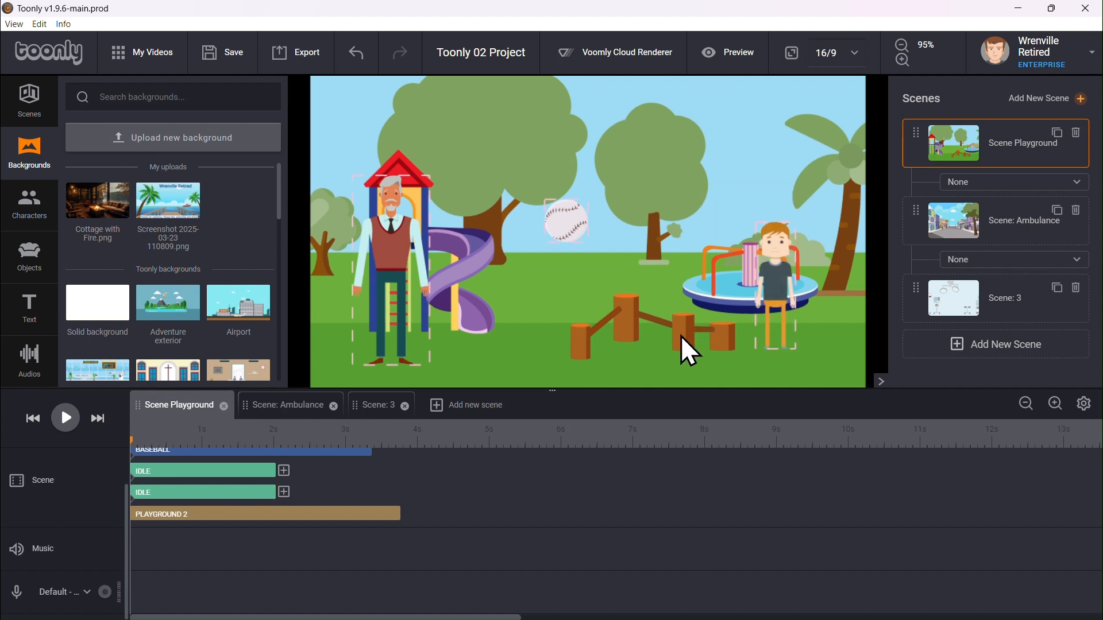
pyautogui.click(777, 272)
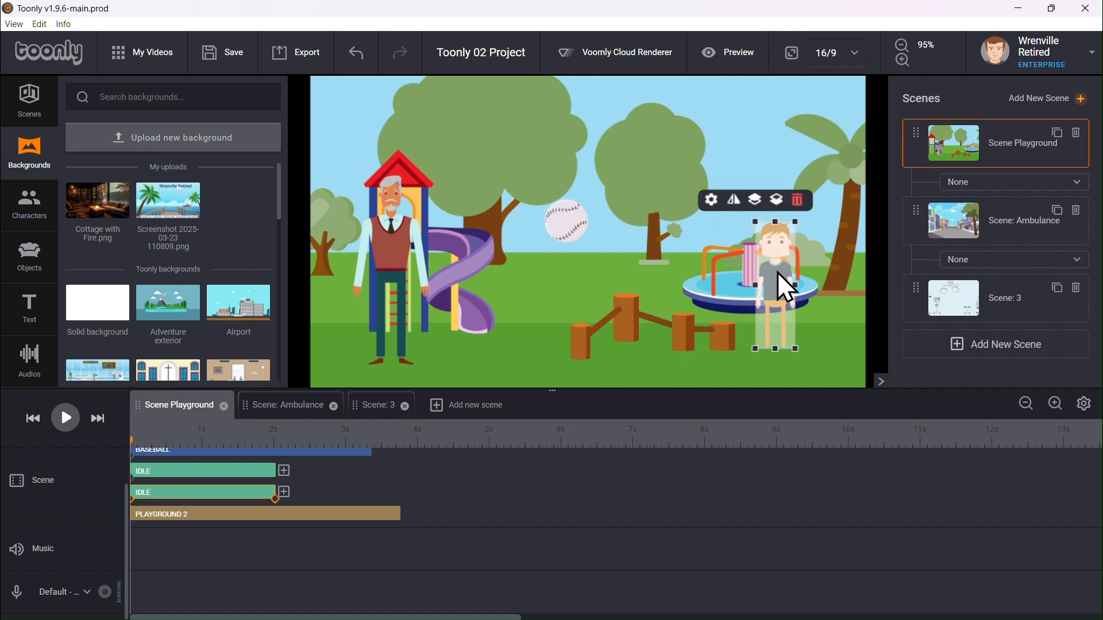
pyautogui.moveTo(777, 272); pyautogui.dragTo(733, 284)
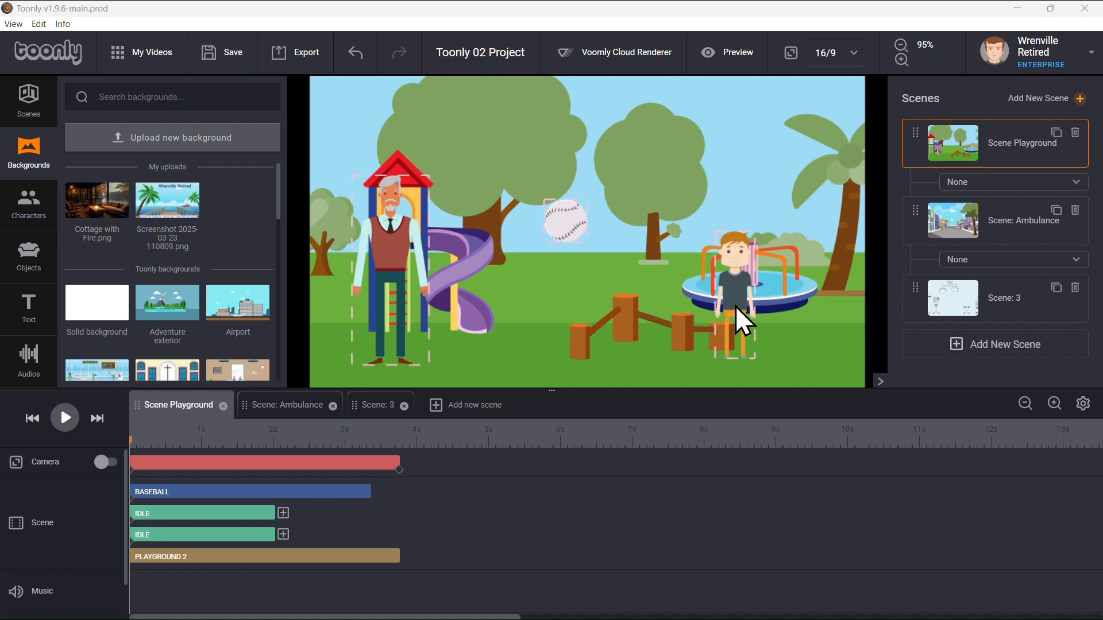
# Browse the animation types for the boy and add a Say hi animation after his Idle clip
pyautogui.click(736, 308)
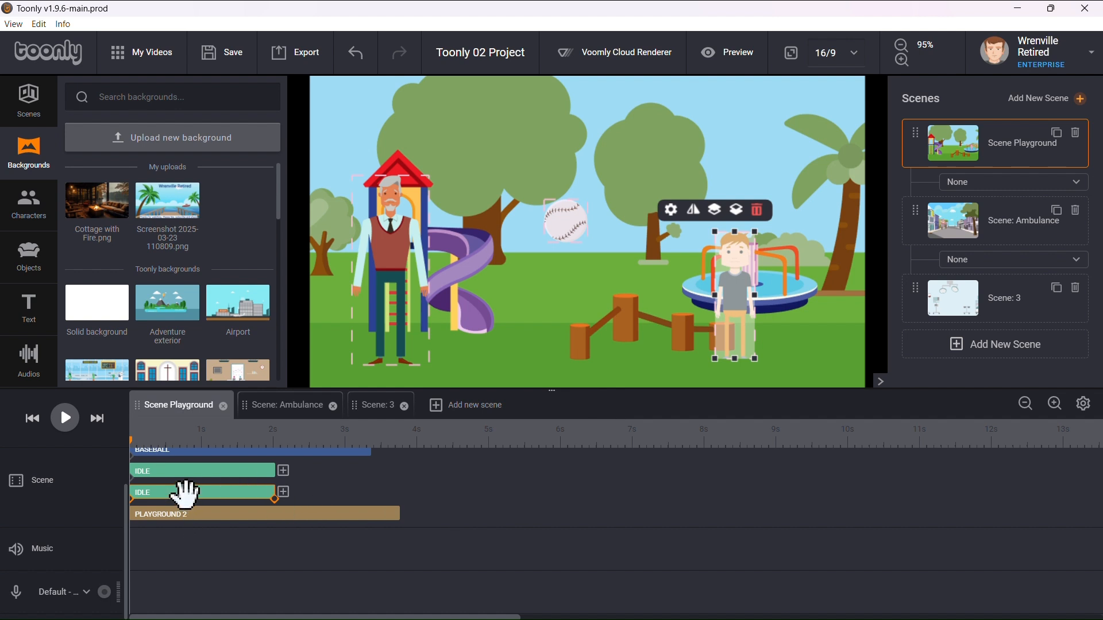
pyautogui.click(283, 492)
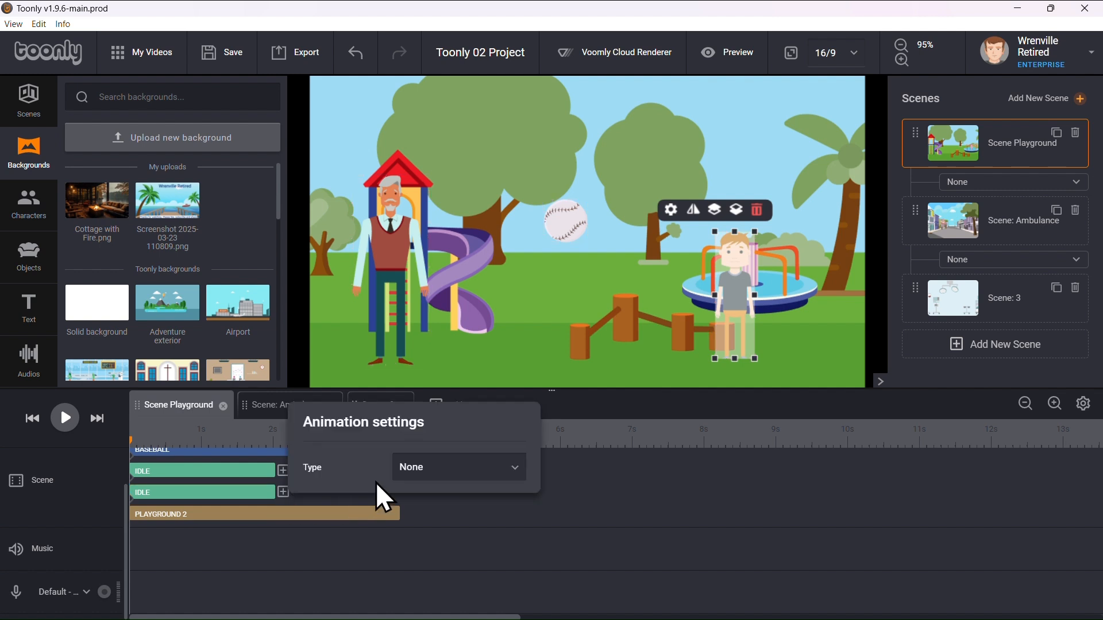
pyautogui.click(516, 468)
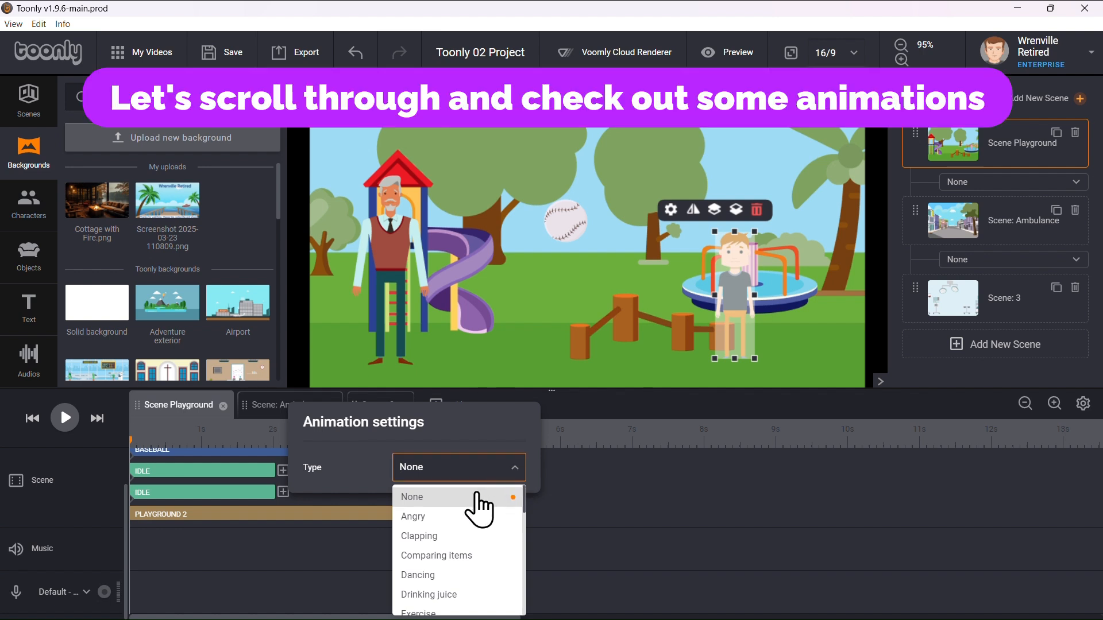
pyautogui.moveTo(478, 512)
pyautogui.moveTo(481, 534)
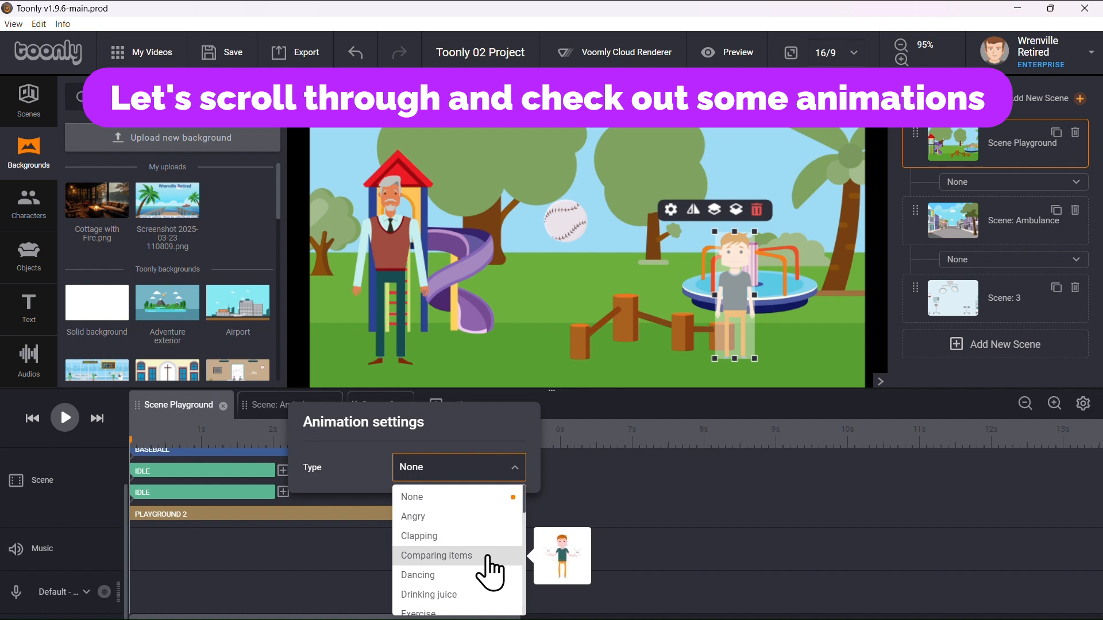
pyautogui.moveTo(487, 571)
pyautogui.scroll(-3, 487, 582)
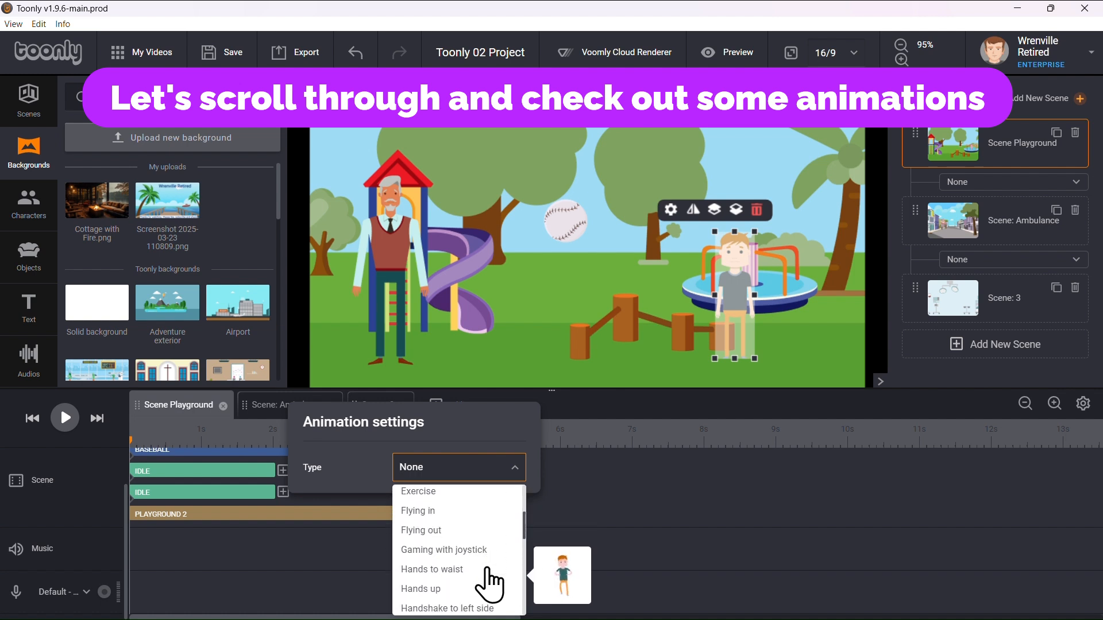
pyautogui.scroll(1, 488, 583)
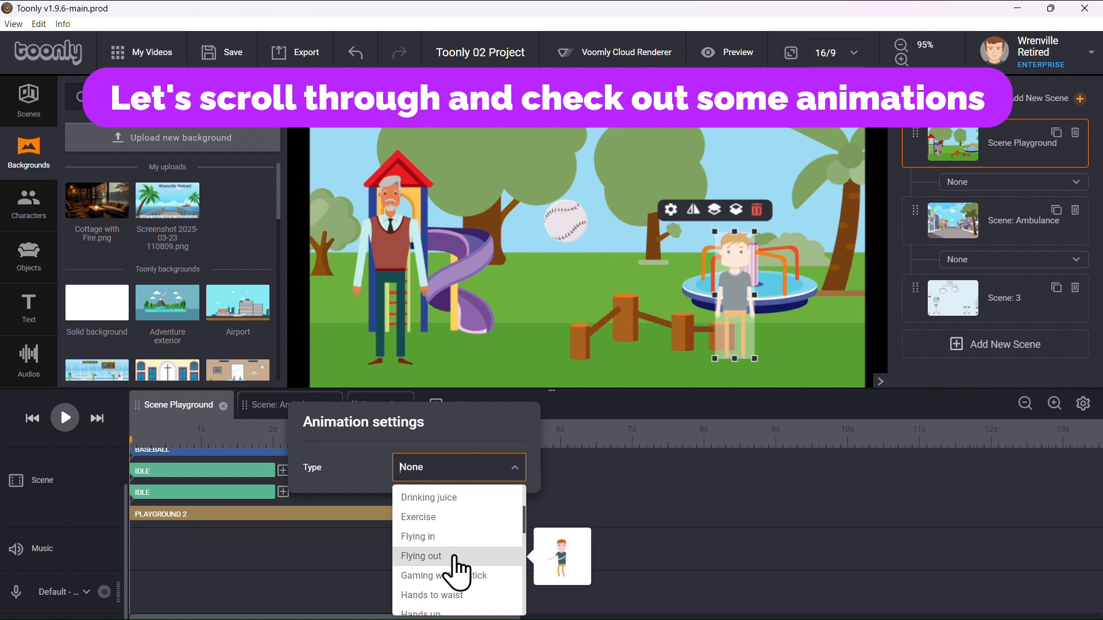
pyautogui.moveTo(463, 591)
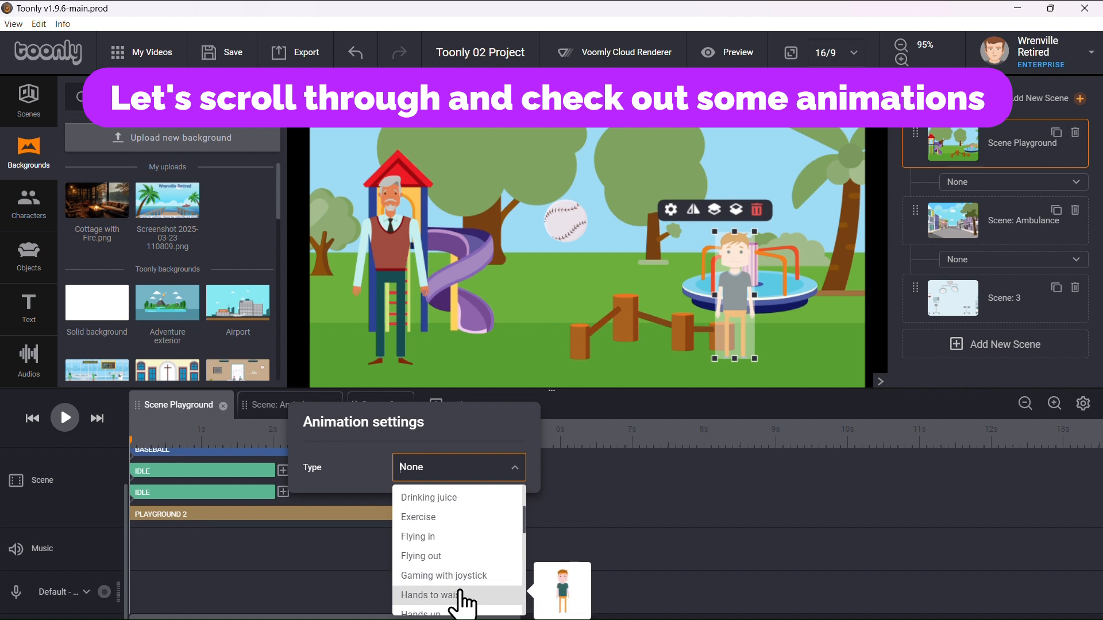
pyautogui.scroll(-3, 462, 598)
pyautogui.scroll(3, 462, 603)
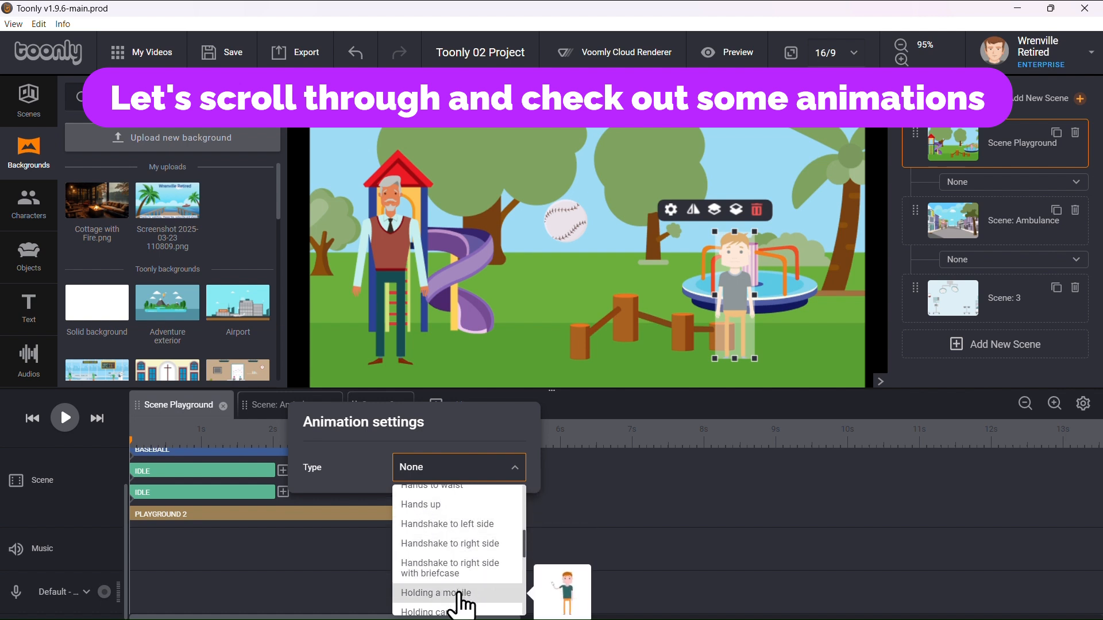
pyautogui.scroll(-3, 463, 614)
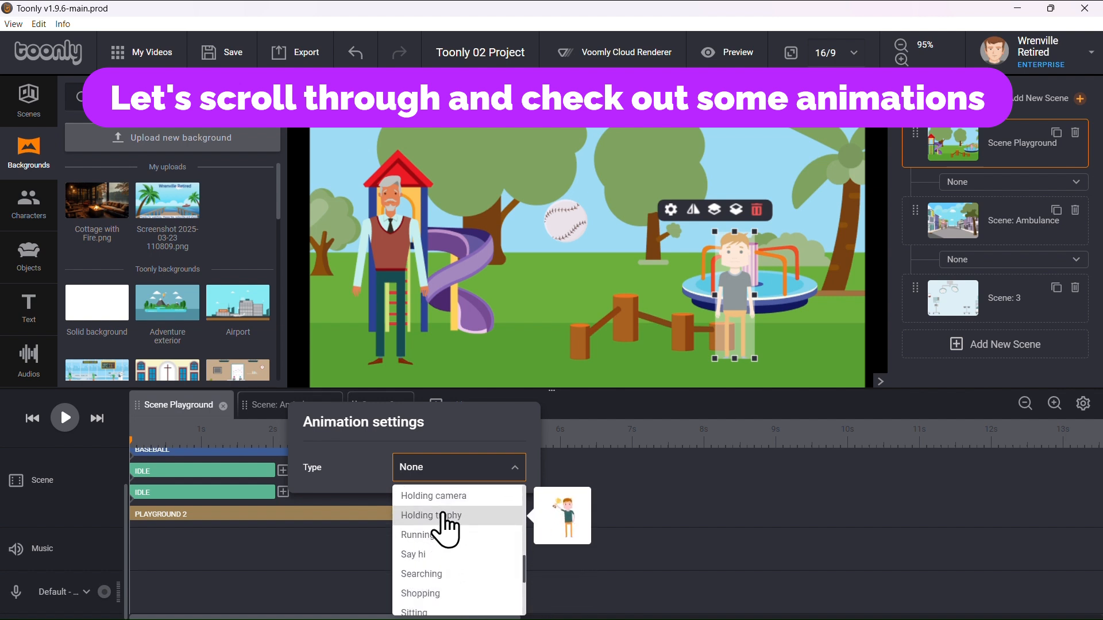
pyautogui.click(441, 554)
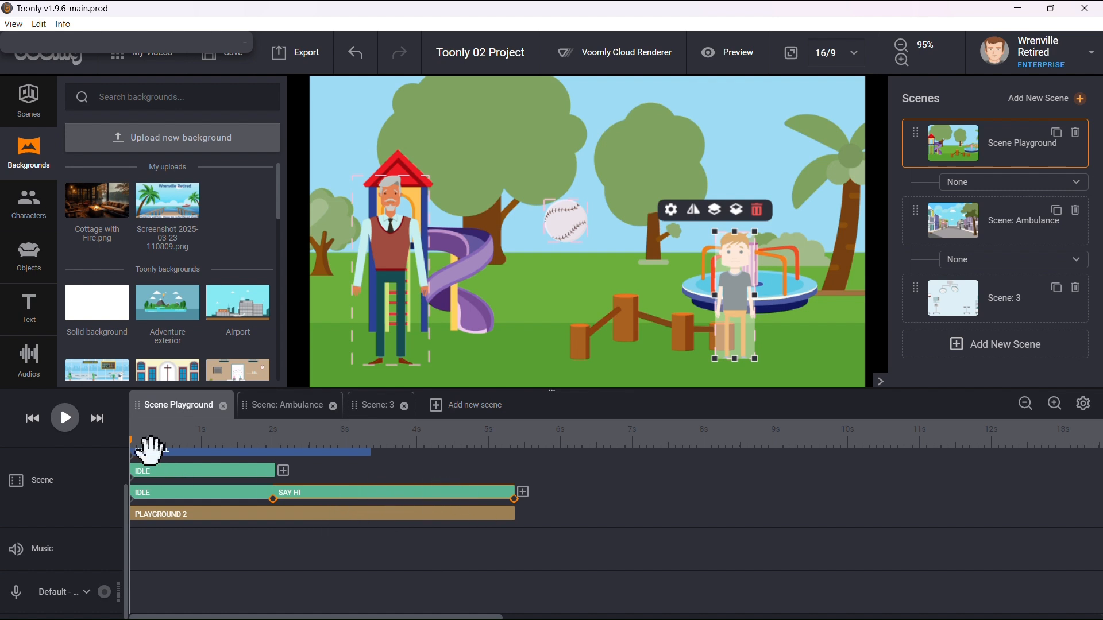
# Play the playground scene from its start to preview the boy's Say hi animation
pyautogui.click(32, 419)
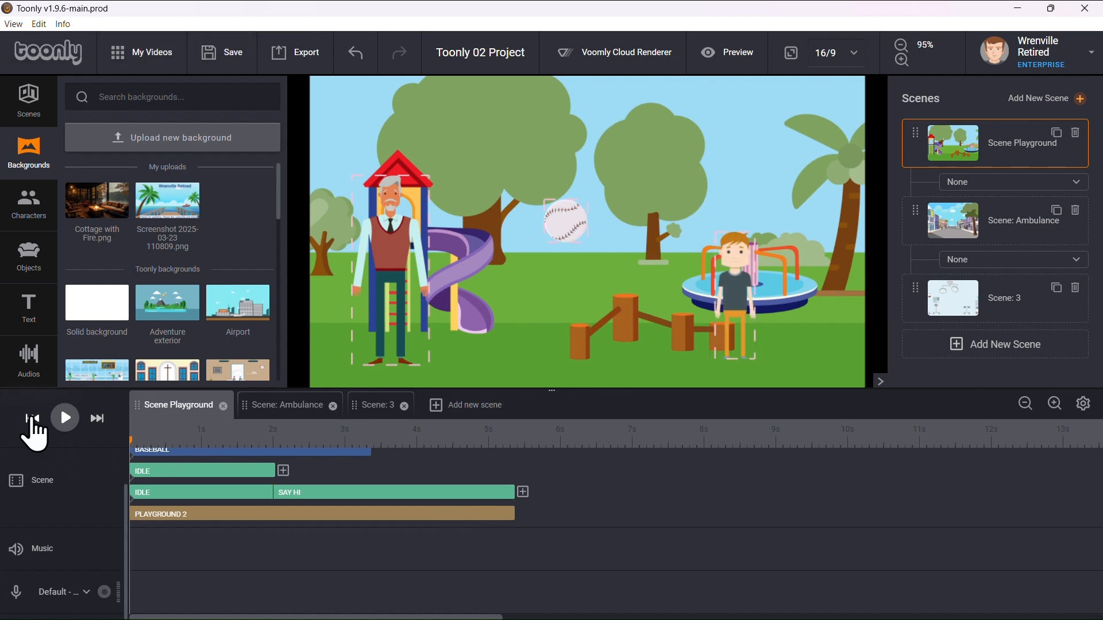
pyautogui.click(63, 417)
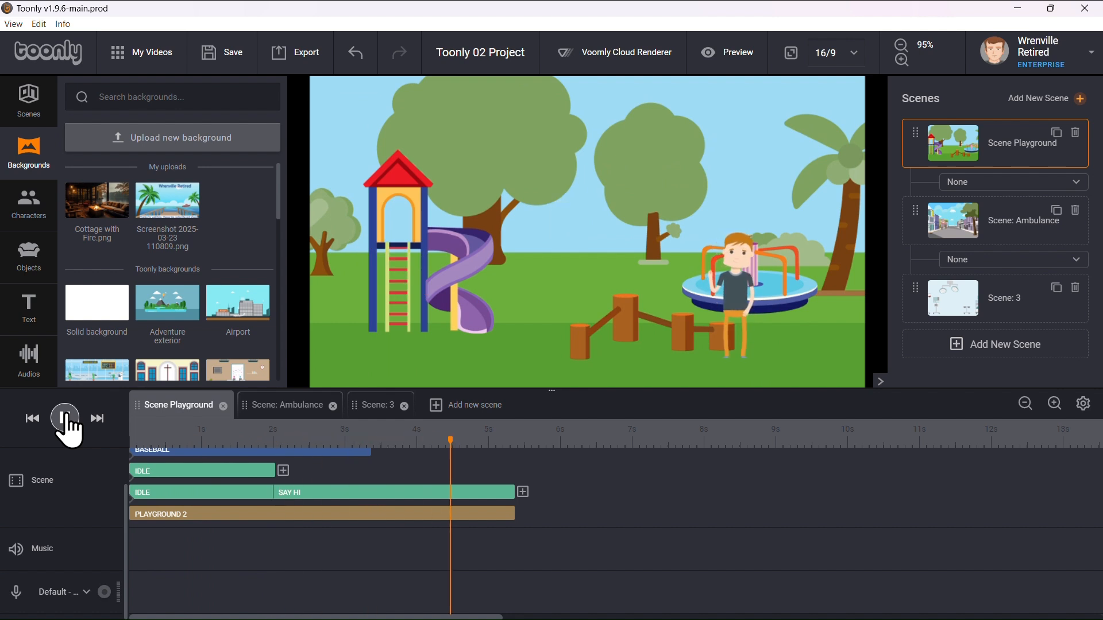
pyautogui.click(65, 418)
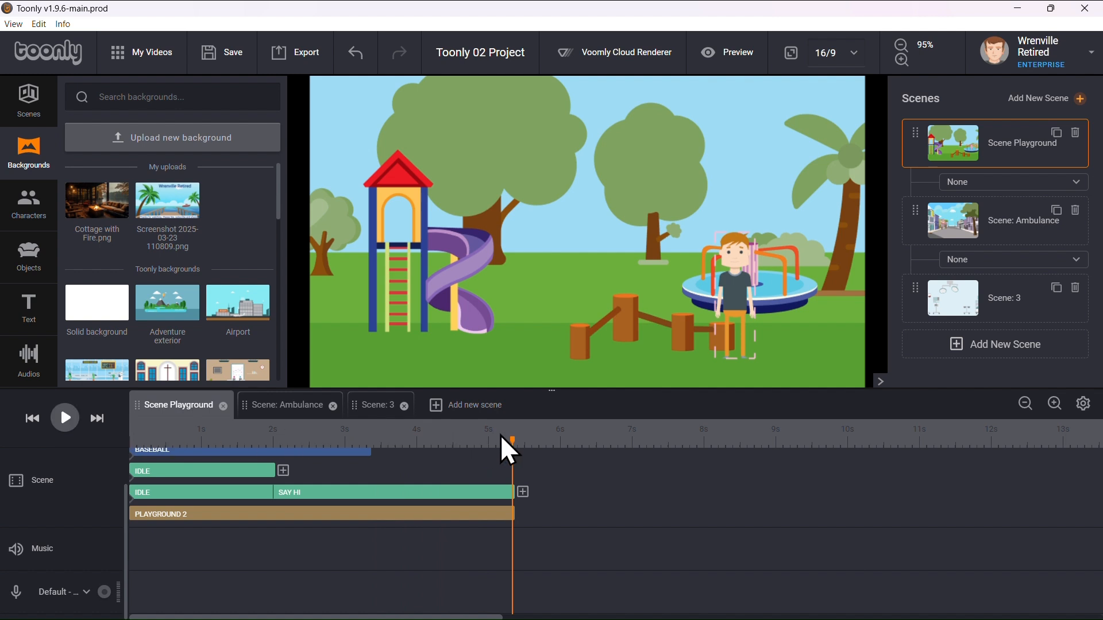
# Add a Running animation to the boy directly after his Say hi clip
pyautogui.click(523, 492)
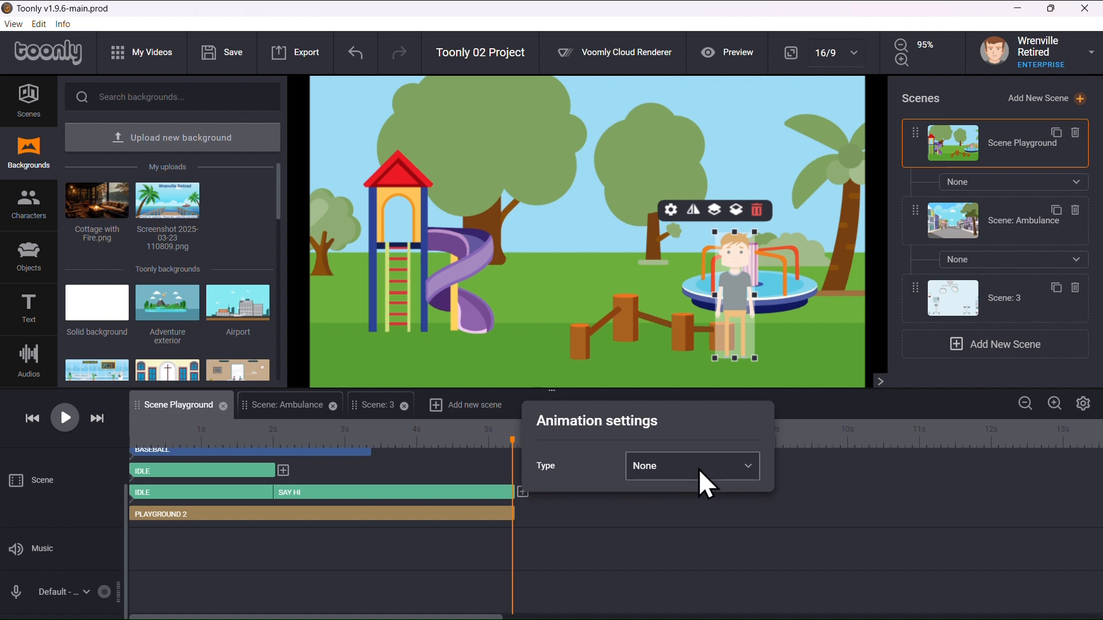
pyautogui.click(749, 463)
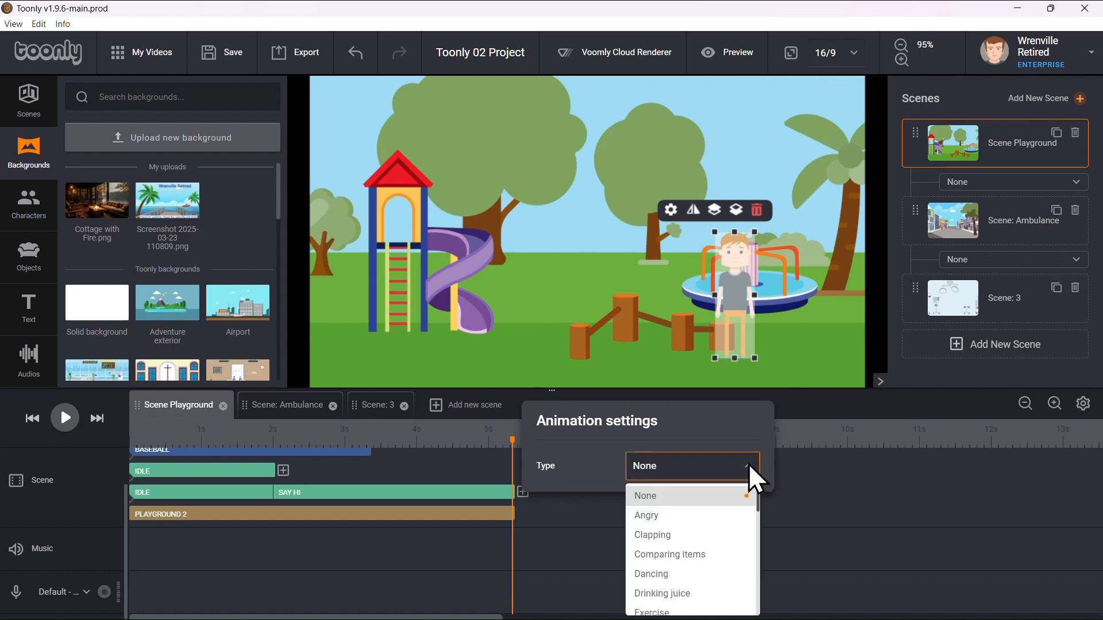
pyautogui.scroll(-3, 701, 537)
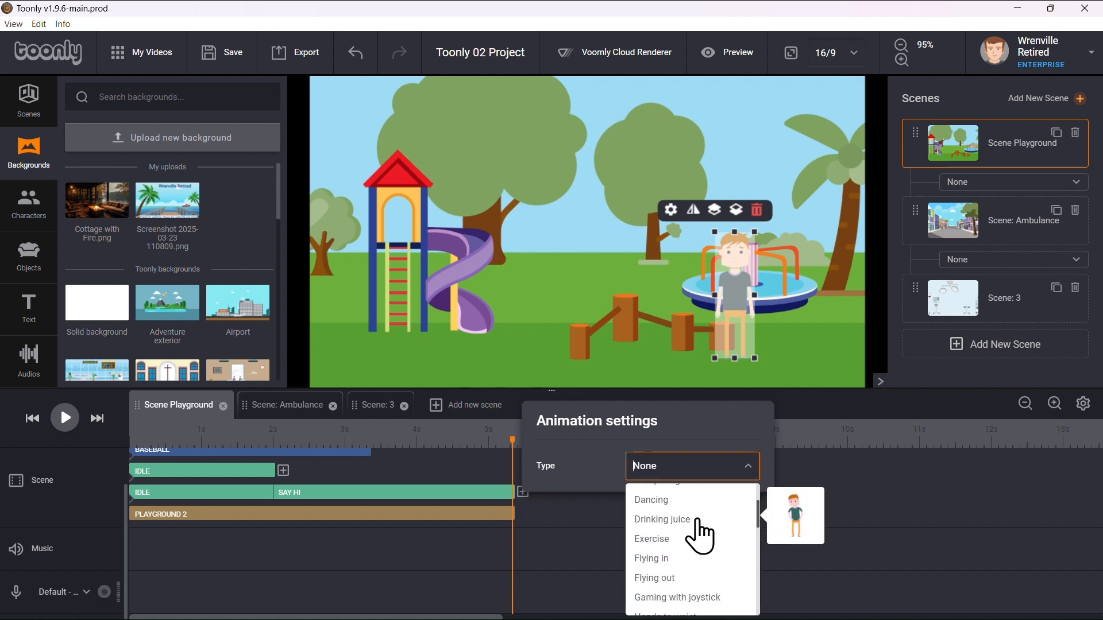
pyautogui.scroll(-5, 701, 537)
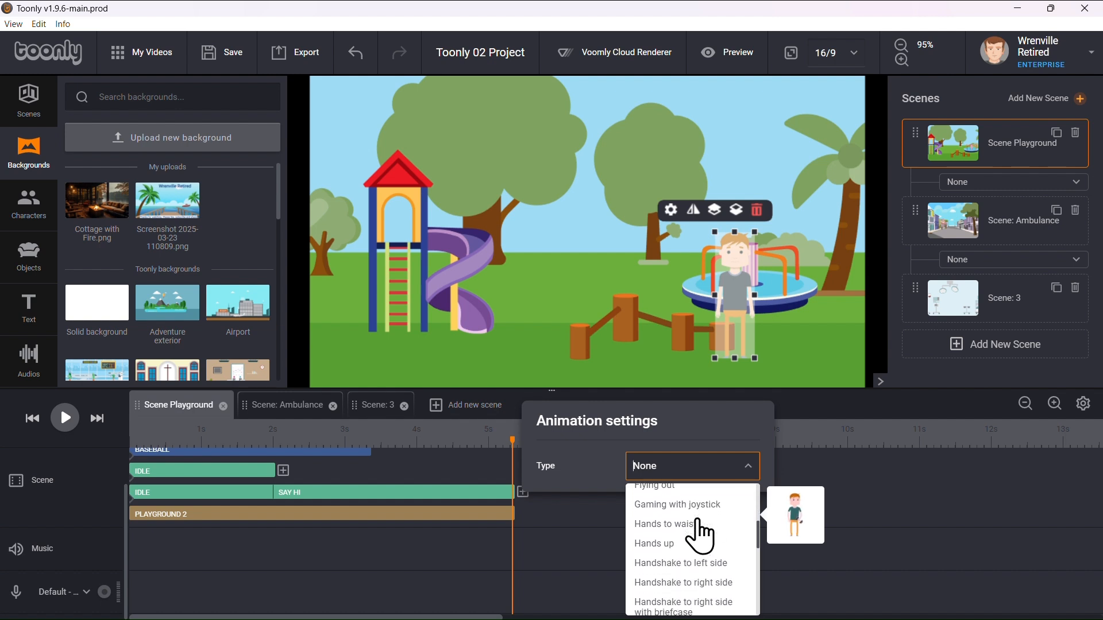
pyautogui.scroll(-5, 701, 537)
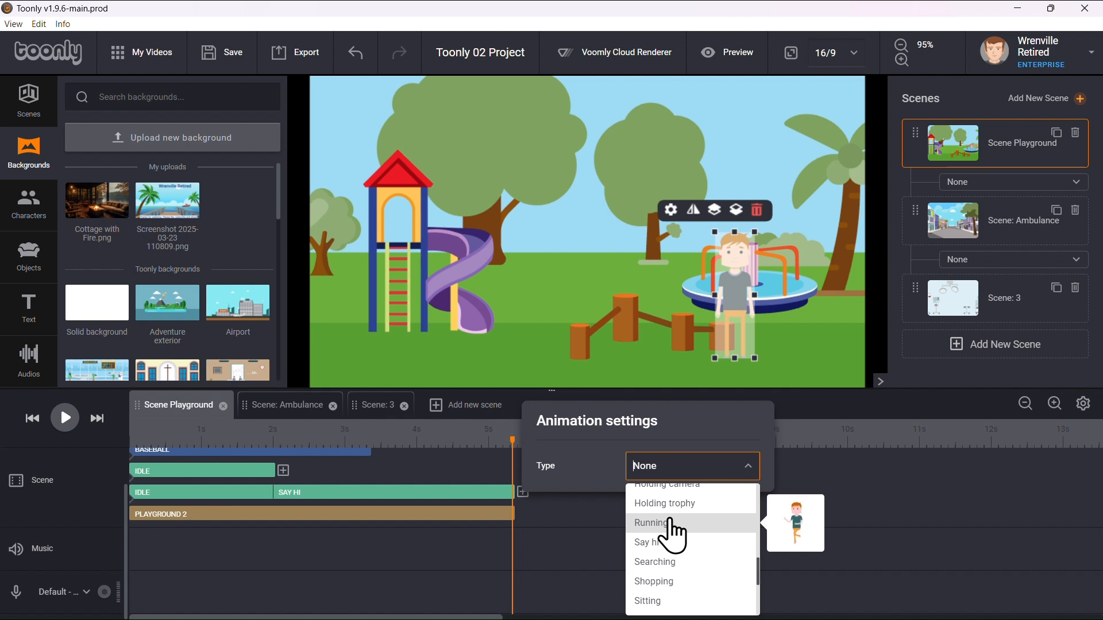
pyautogui.click(653, 523)
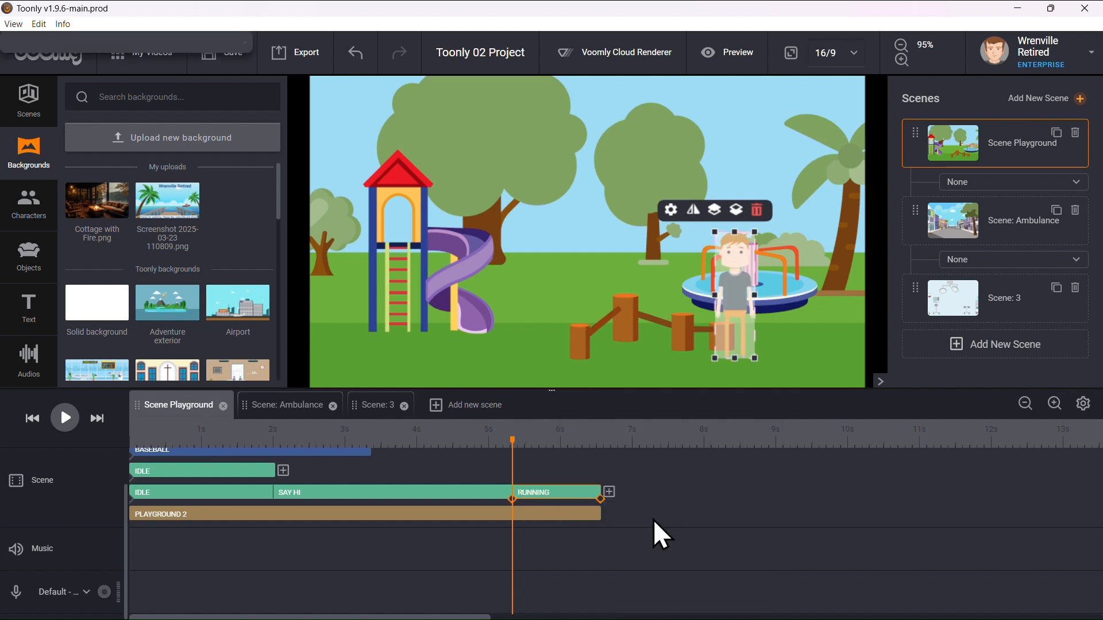
# Play the playground scene from its start to preview the boy's Running animation
pyautogui.click(32, 428)
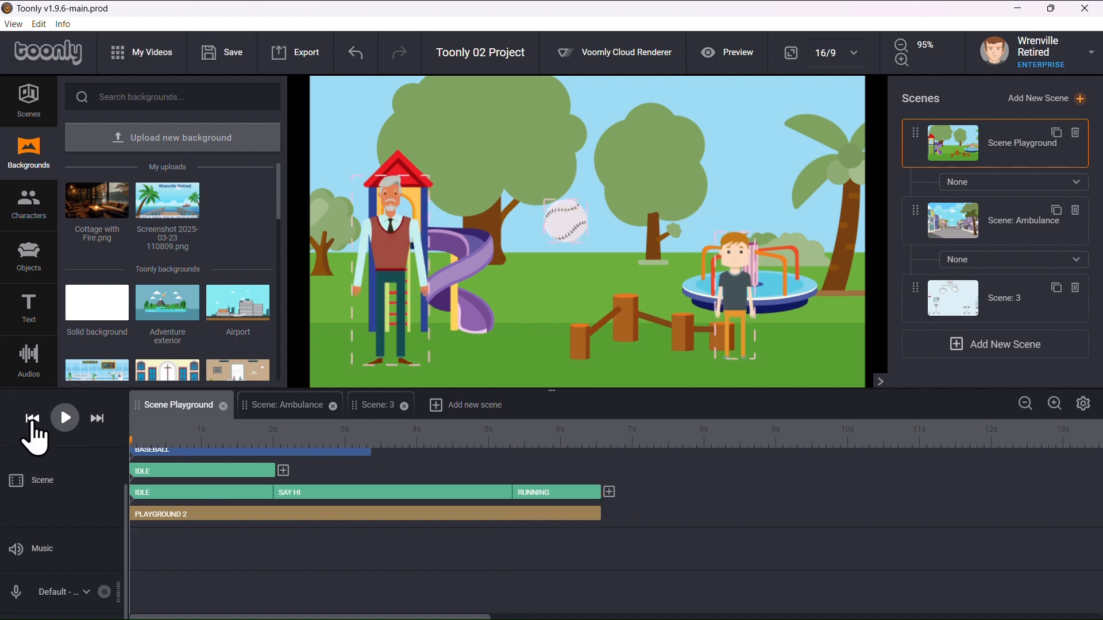
pyautogui.click(65, 422)
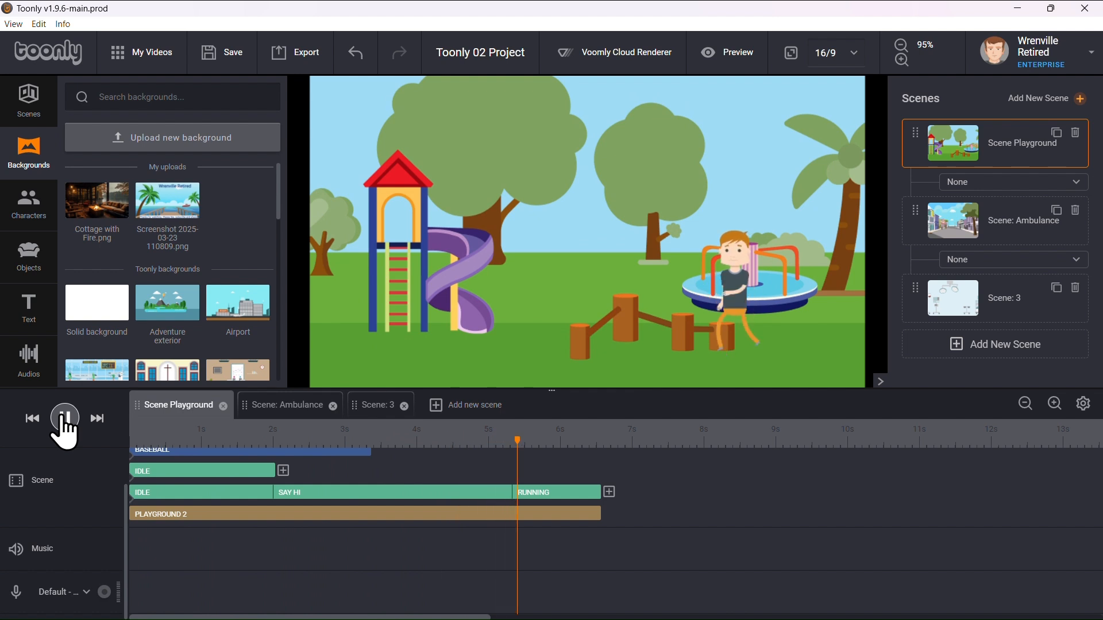
pyautogui.click(64, 418)
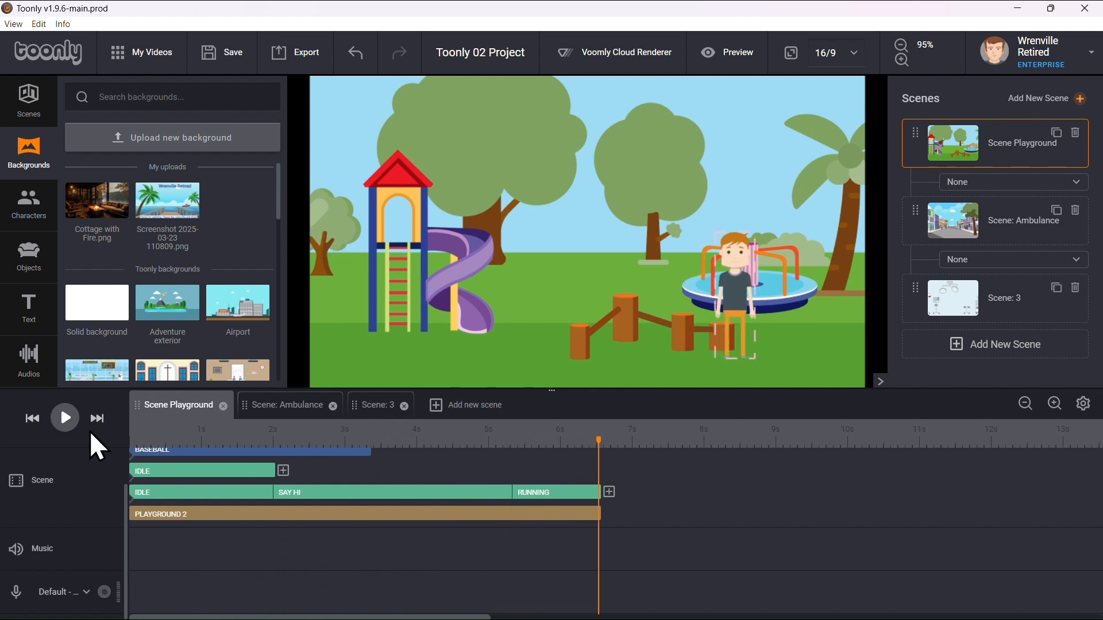
# Replay the scene from about 5 s to check the boy's Running clip and save the project
pyautogui.click(555, 494)
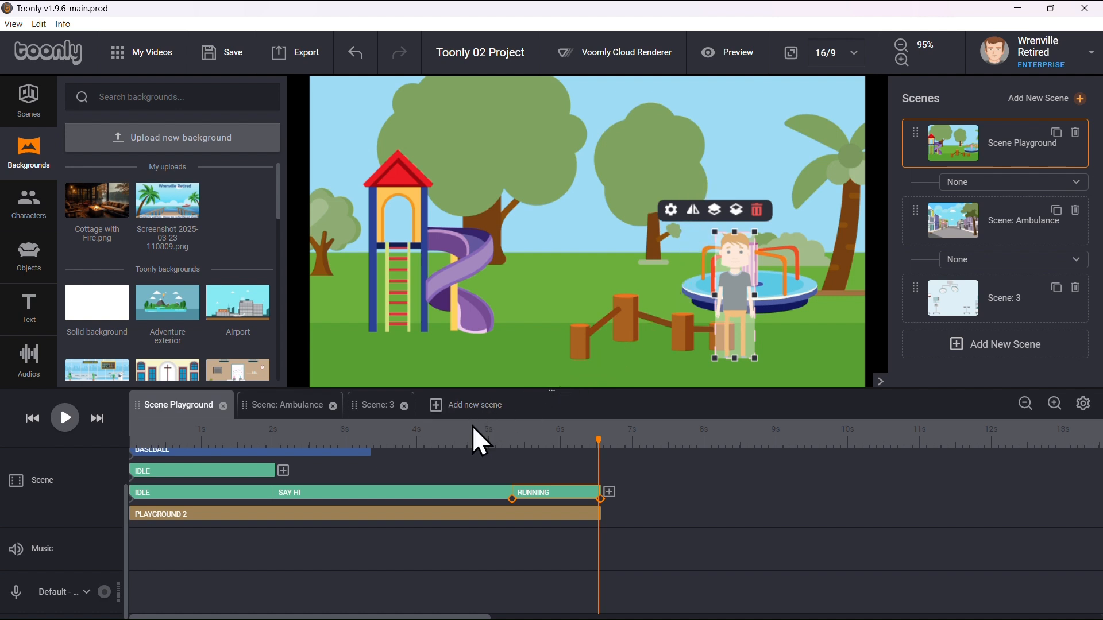
pyautogui.click(491, 441)
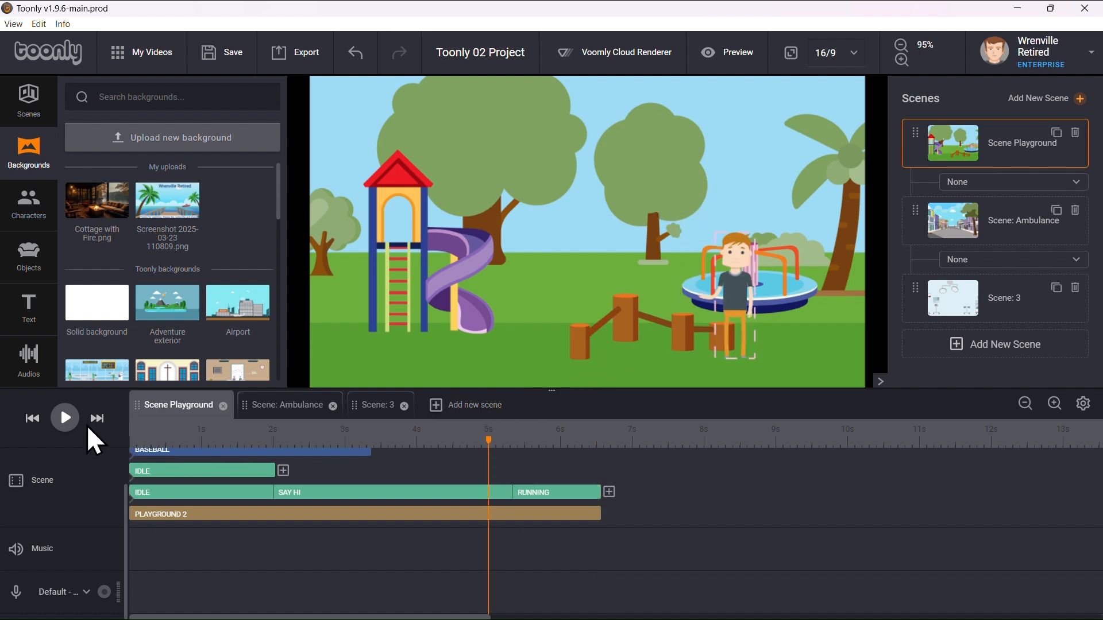
pyautogui.click(65, 418)
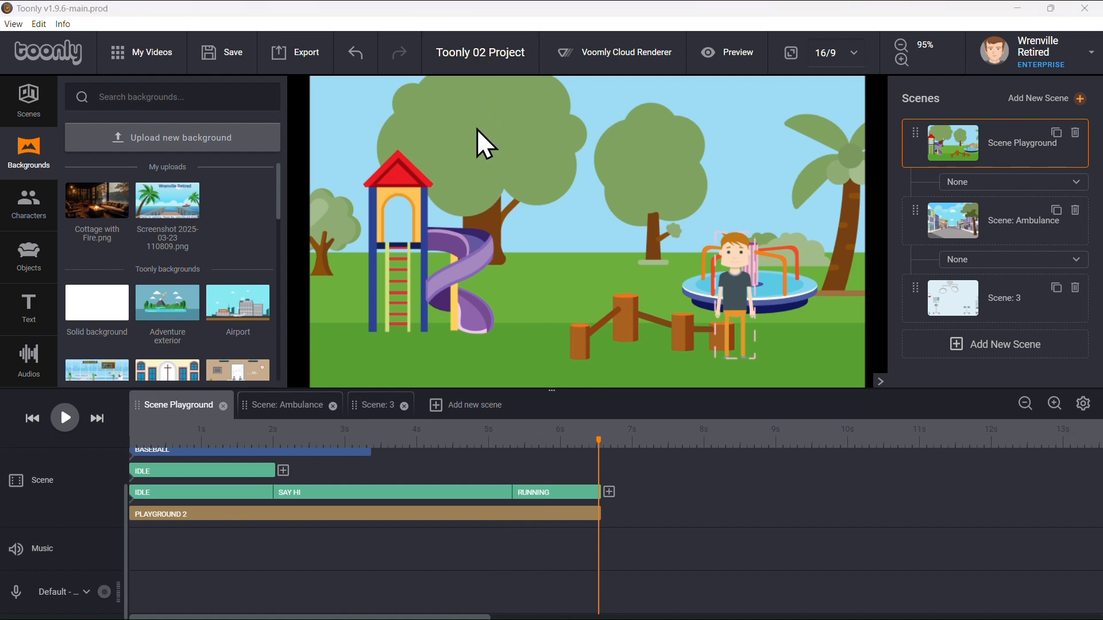
pyautogui.click(221, 57)
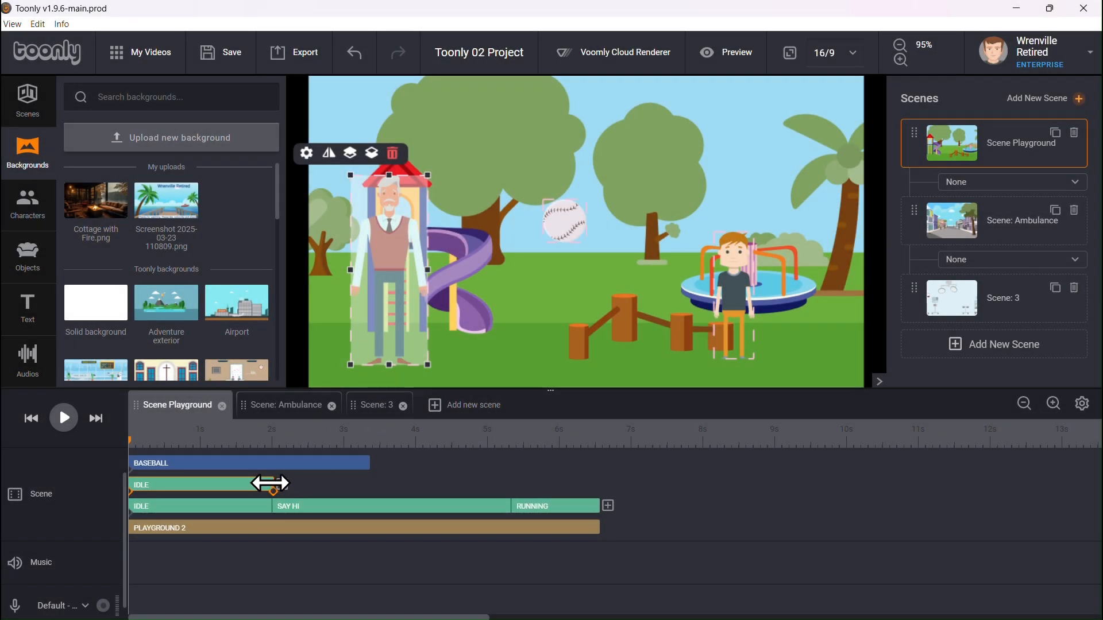
# Extend the older man's Idle clip to the end of the boy's Say hi clip and shift the baseball clip to start at 2 s
pyautogui.moveTo(270, 484); pyautogui.dragTo(505, 484)
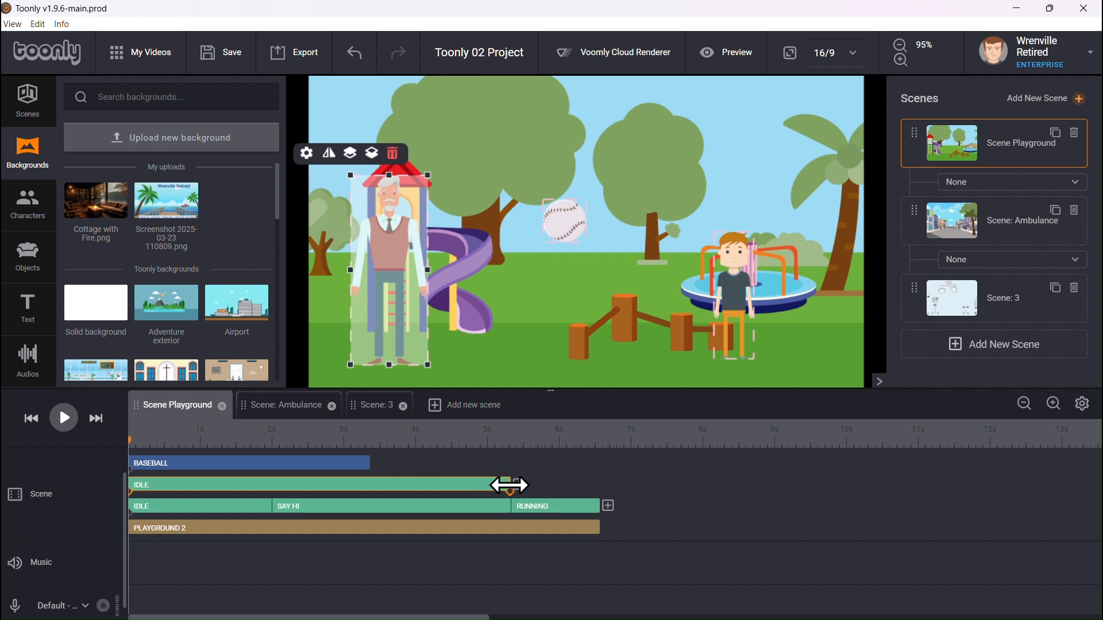
pyautogui.moveTo(510, 485); pyautogui.dragTo(510, 486)
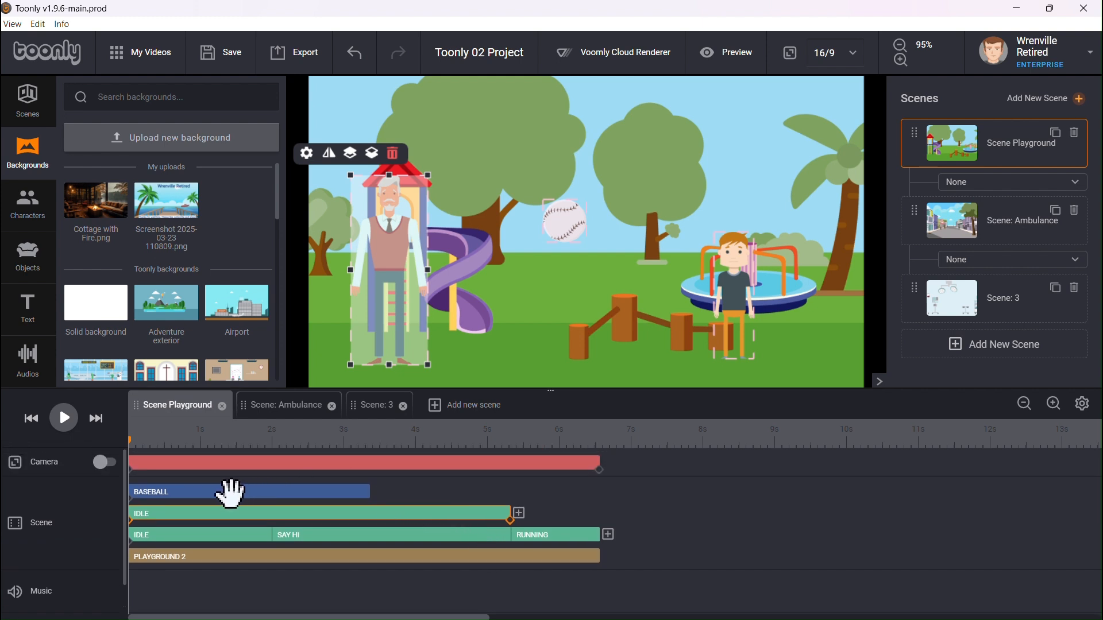
pyautogui.moveTo(228, 493); pyautogui.dragTo(373, 492)
# At about 3.4 s, shrink the baseball to hand size and place it in the boy's raised hand
pyautogui.click(378, 440)
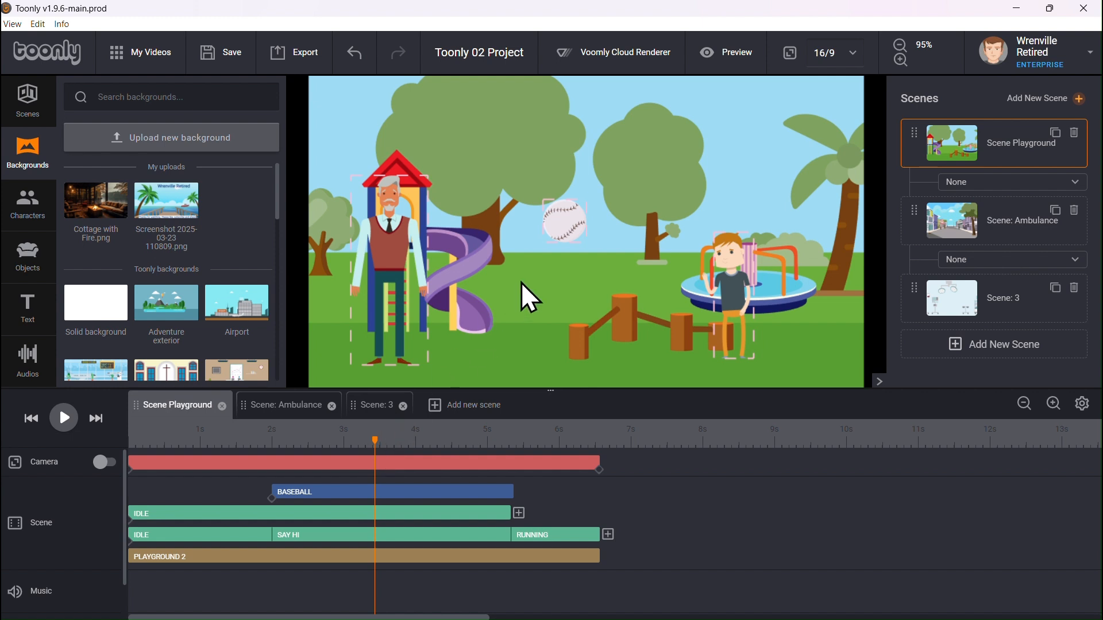
pyautogui.click(566, 233)
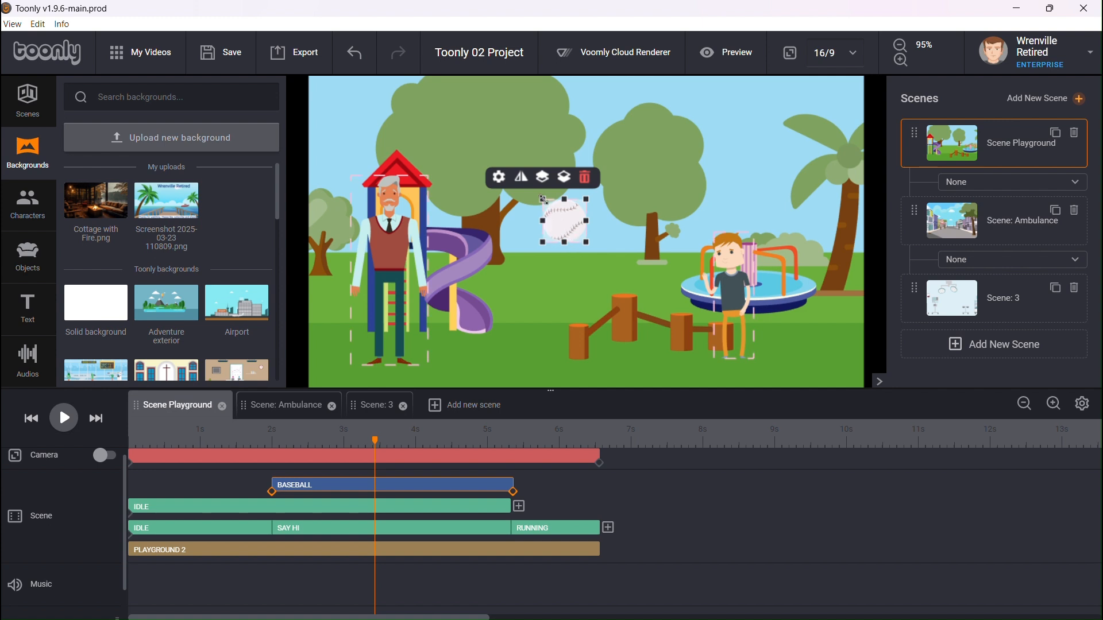
pyautogui.moveTo(543, 199); pyautogui.dragTo(572, 230)
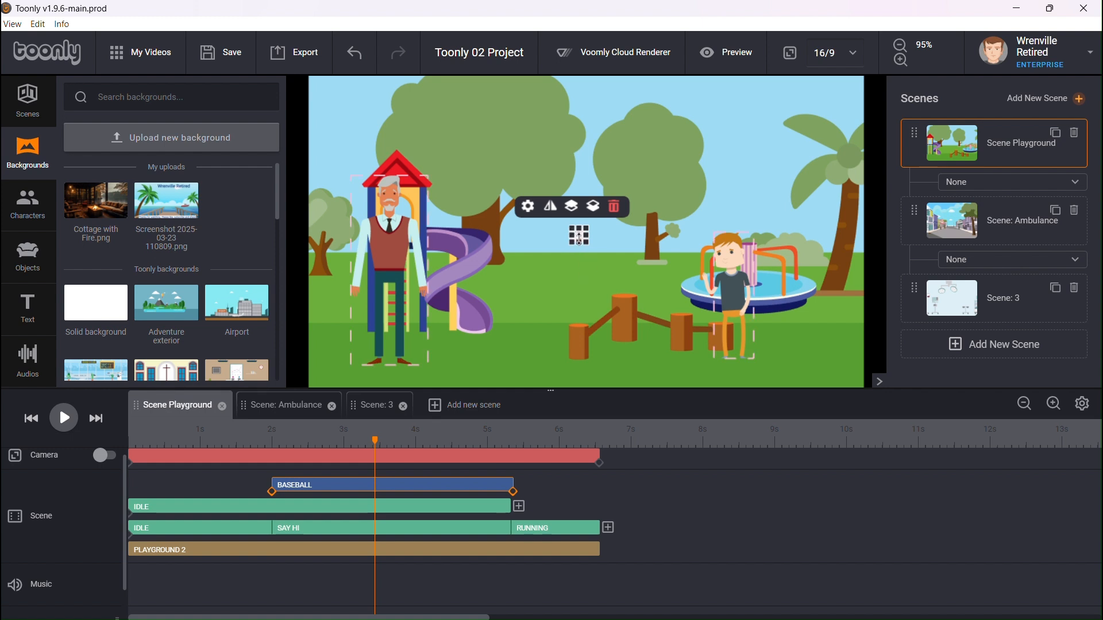
pyautogui.moveTo(580, 237); pyautogui.dragTo(704, 274)
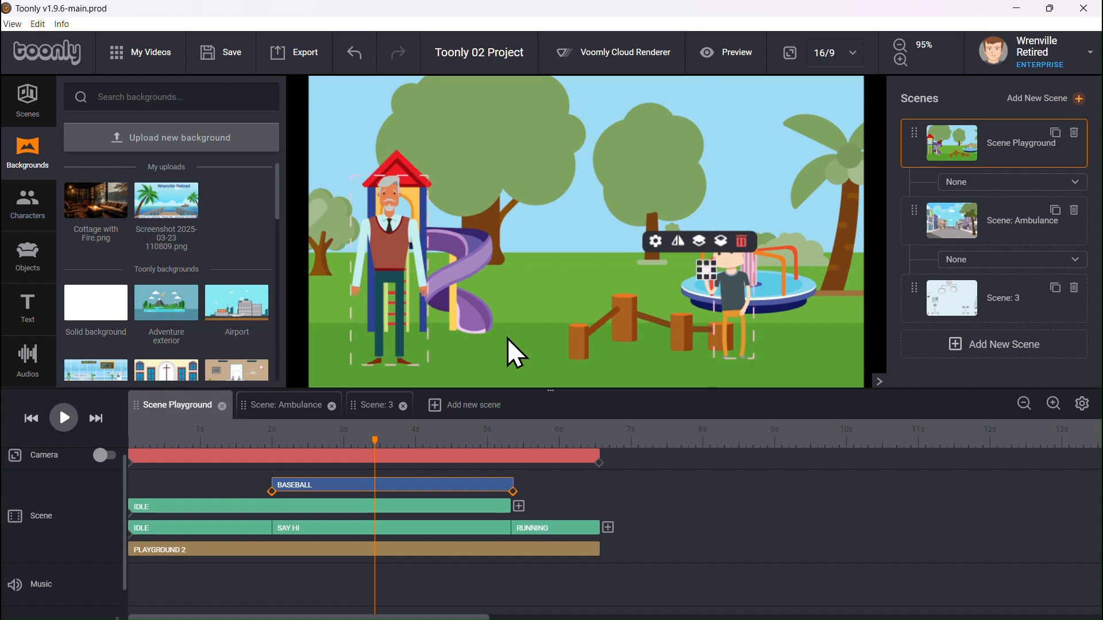
# Shift the baseball clip to start at about 2.2 s and check its timing against the boy's raised hand
pyautogui.click(271, 492)
pyautogui.click(271, 492)
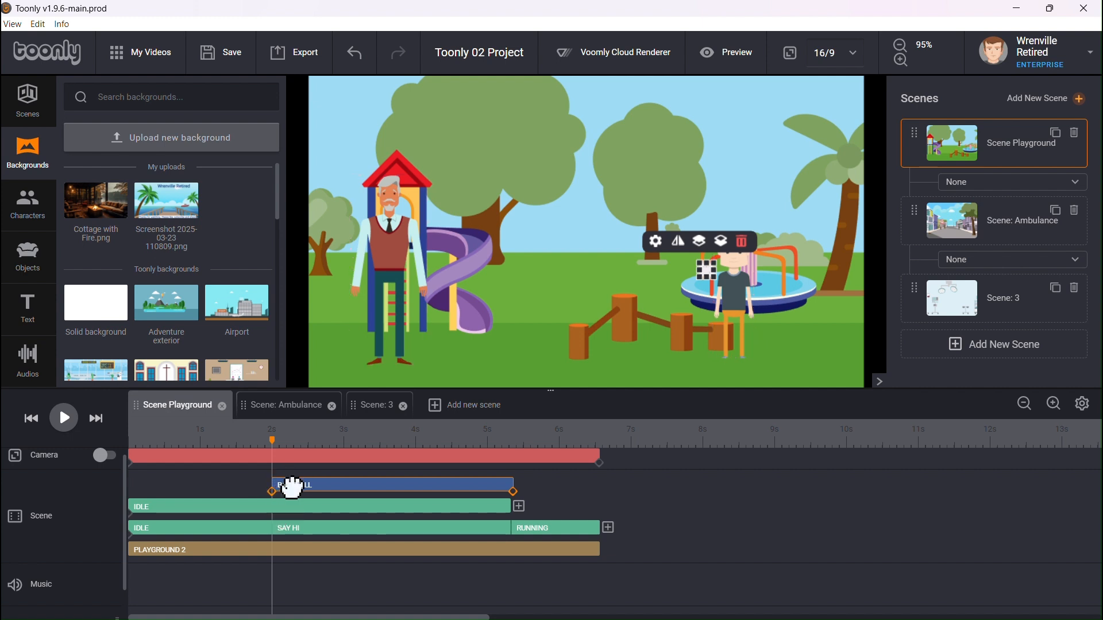
pyautogui.moveTo(293, 488); pyautogui.dragTo(305, 490)
pyautogui.click(292, 449)
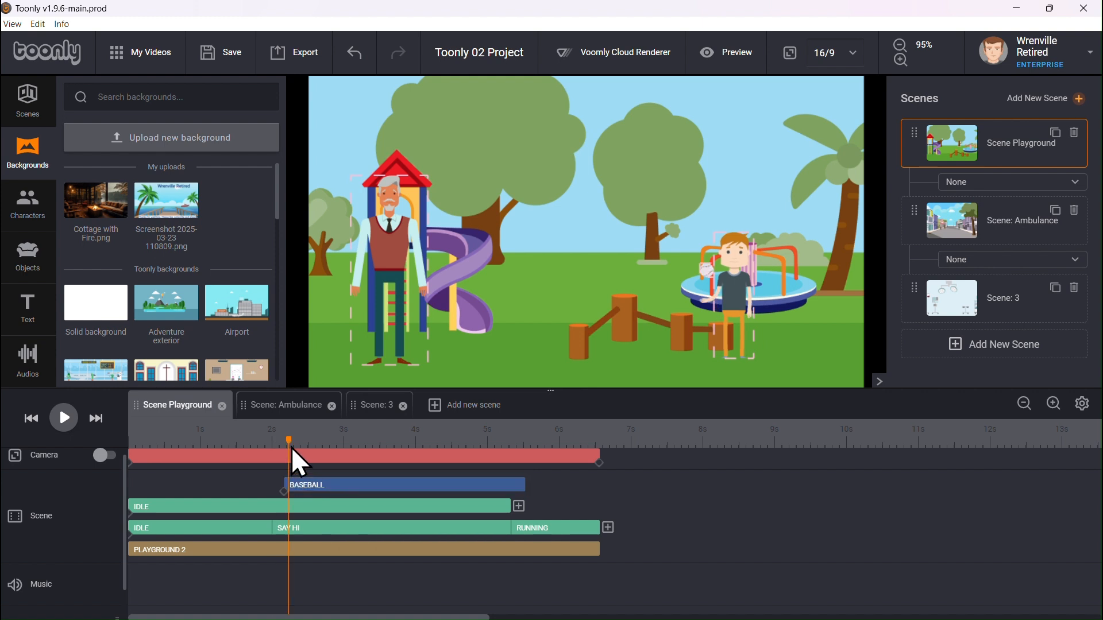
pyautogui.click(302, 443)
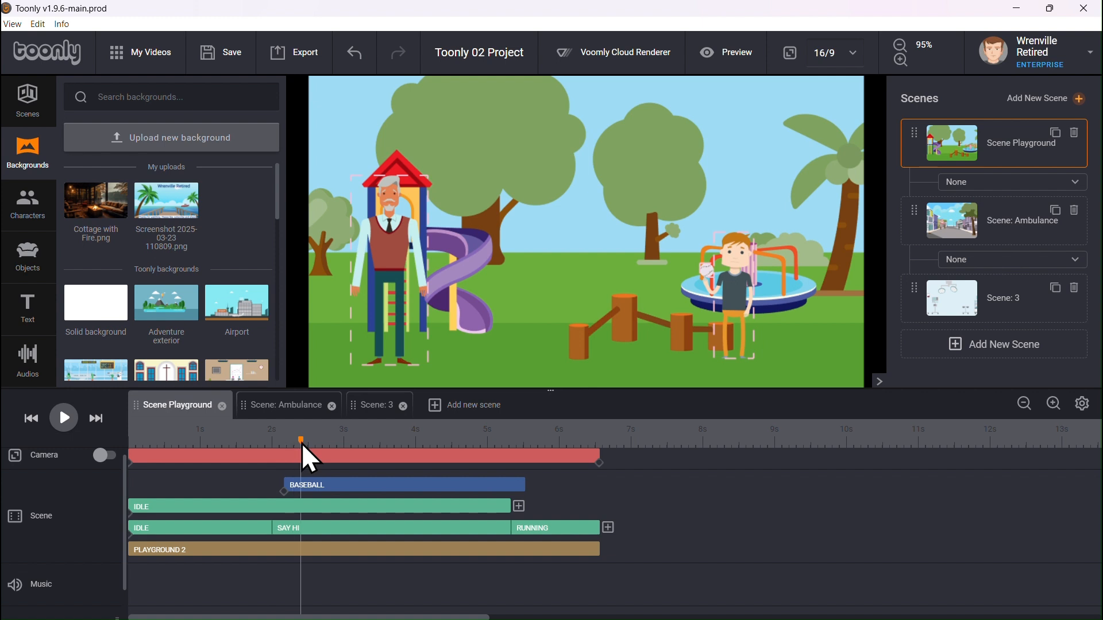
# Shift the baseball clip to start at about 2.4 s and extend the older man's Idle clip to the baseball clip's end
pyautogui.click(304, 442)
pyautogui.moveTo(316, 485); pyautogui.dragTo(340, 489)
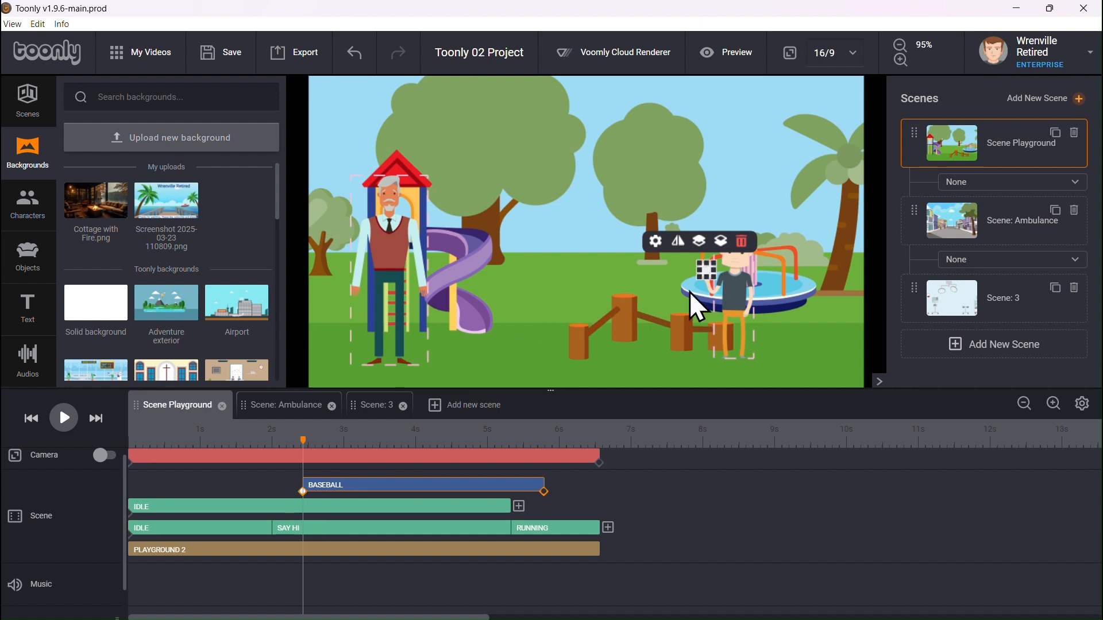
pyautogui.click(546, 510)
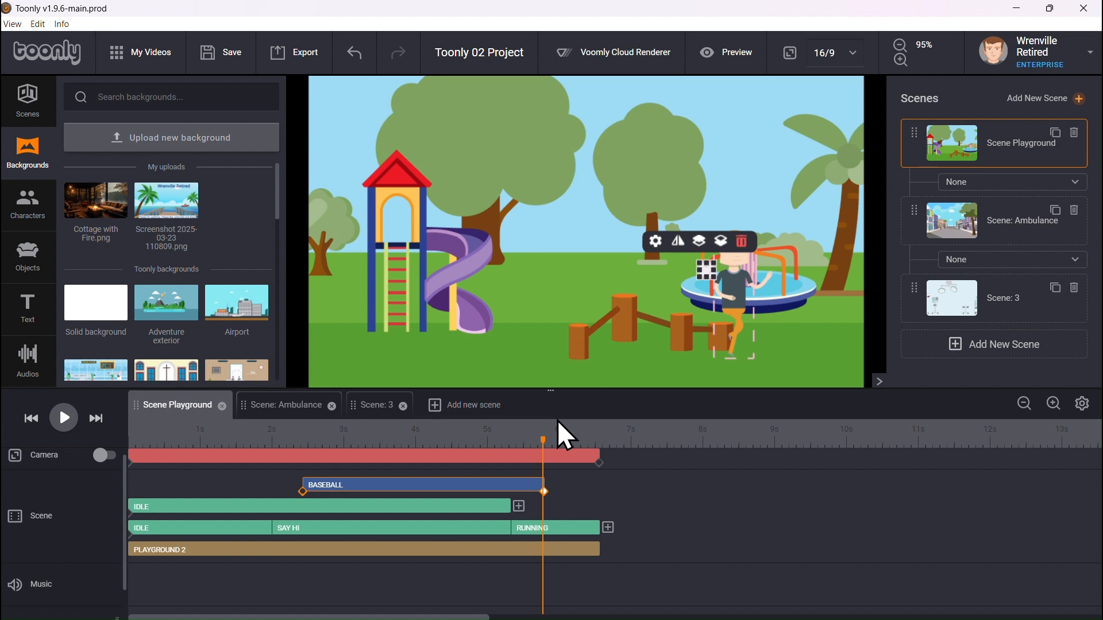
pyautogui.click(510, 506)
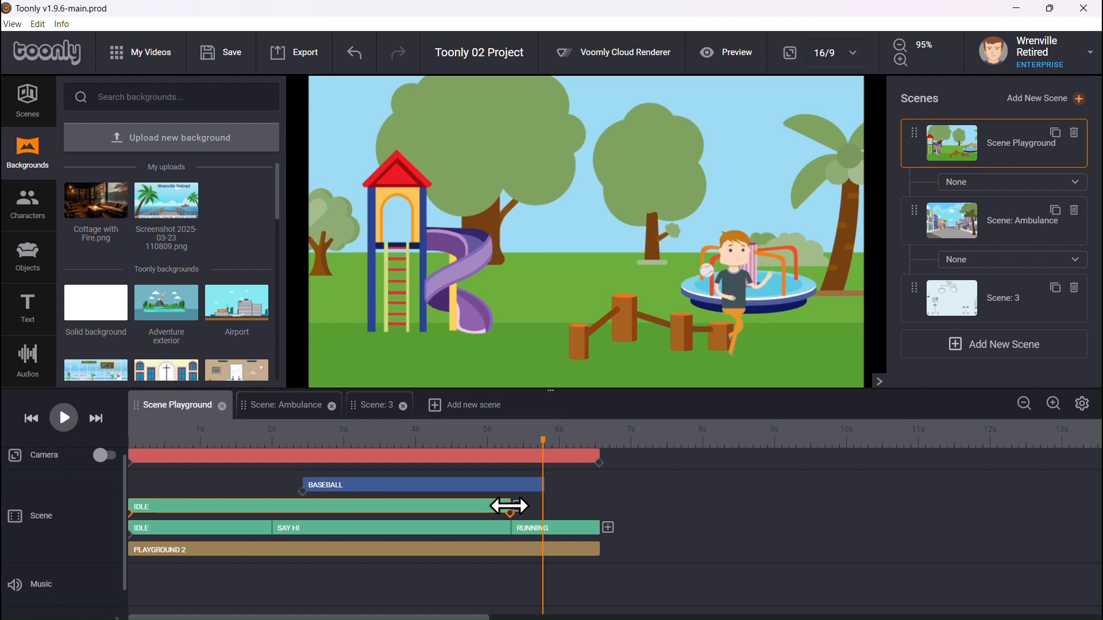
pyautogui.moveTo(510, 506); pyautogui.dragTo(545, 509)
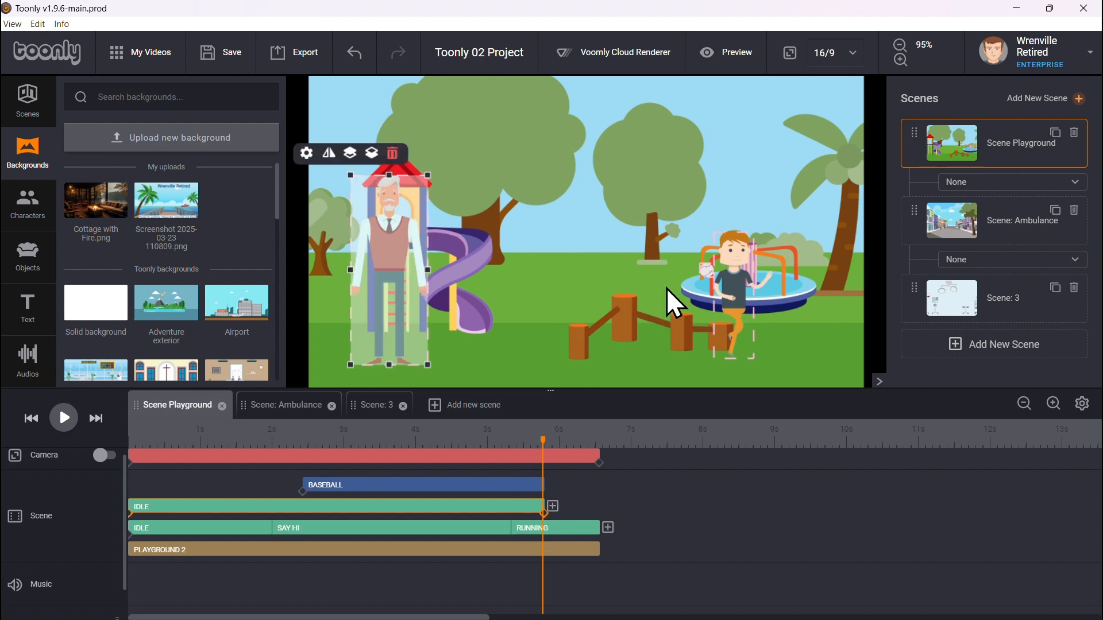
# At the baseball clip's end keyframe, move the ball from the boy's hand to beside the older man's head
pyautogui.click(471, 484)
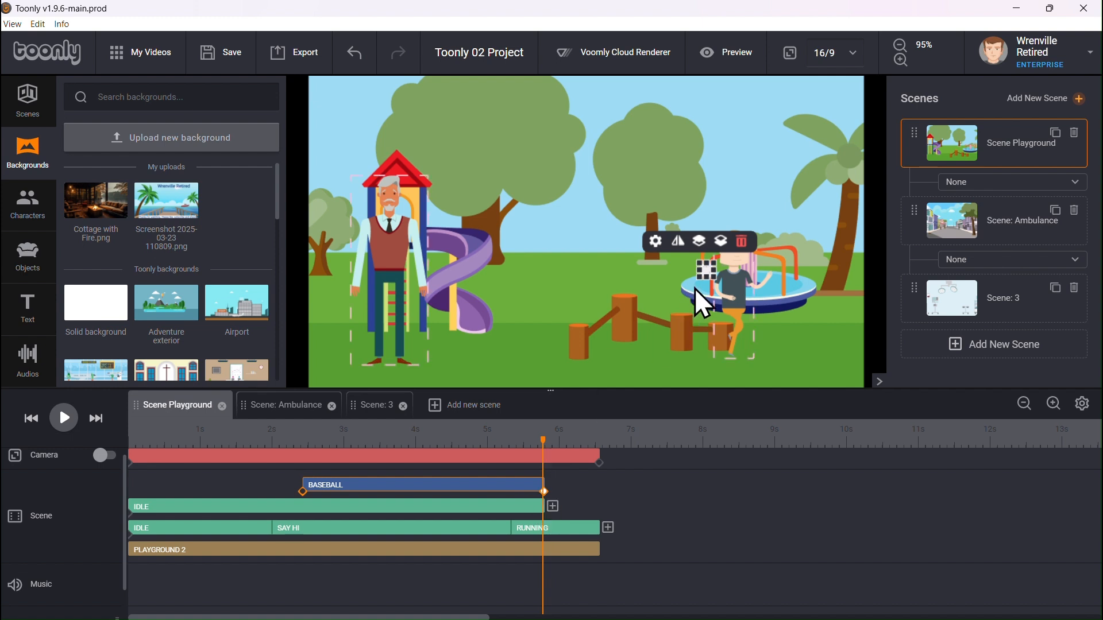
pyautogui.moveTo(705, 275); pyautogui.dragTo(407, 198)
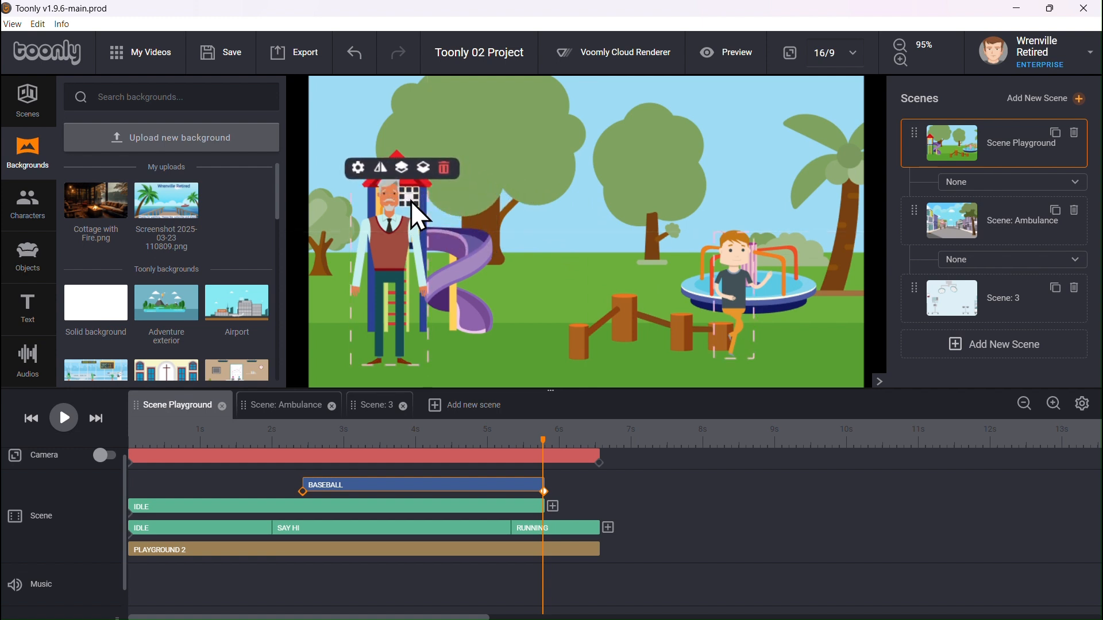
pyautogui.moveTo(415, 204); pyautogui.dragTo(407, 200)
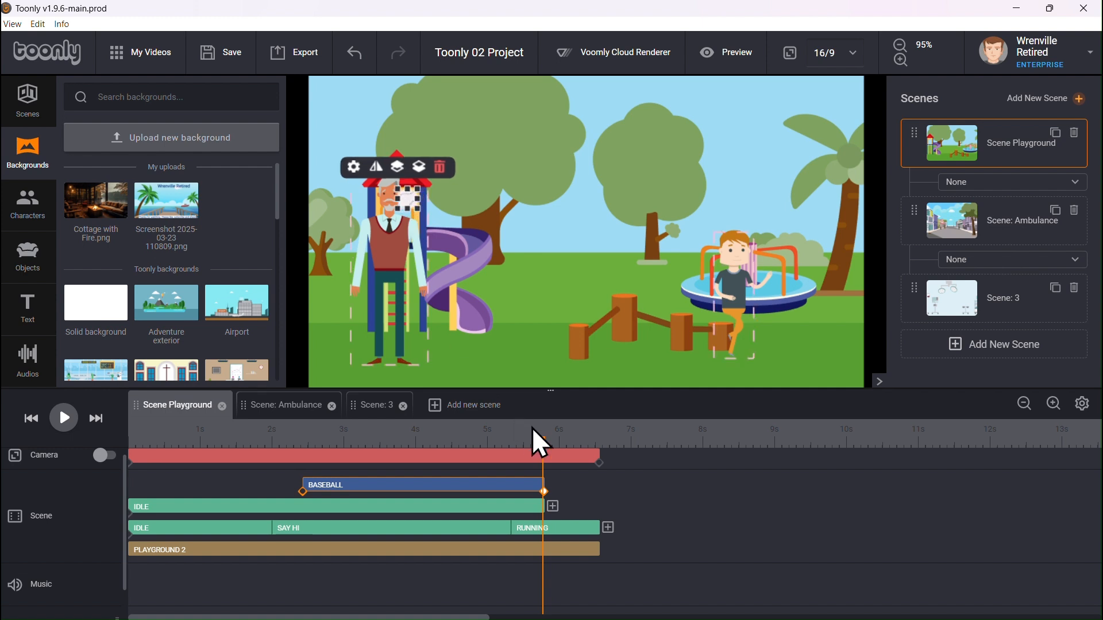
pyautogui.click(545, 473)
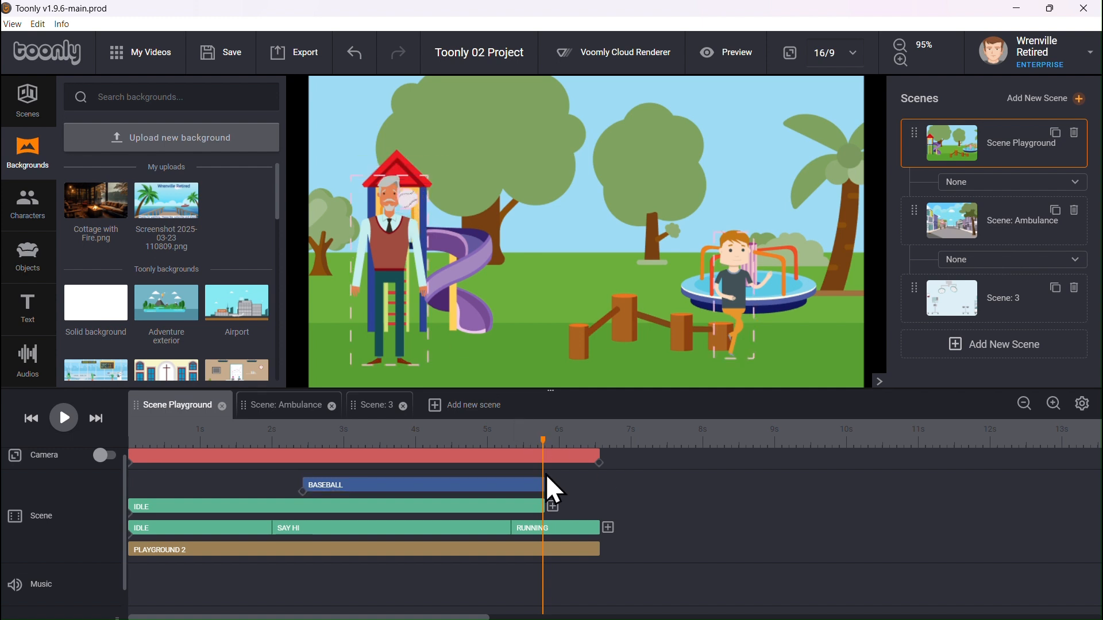
# Play the scene from the start and scrub back to about 4 s to check the baseball's flight
pyautogui.click(31, 418)
pyautogui.click(68, 422)
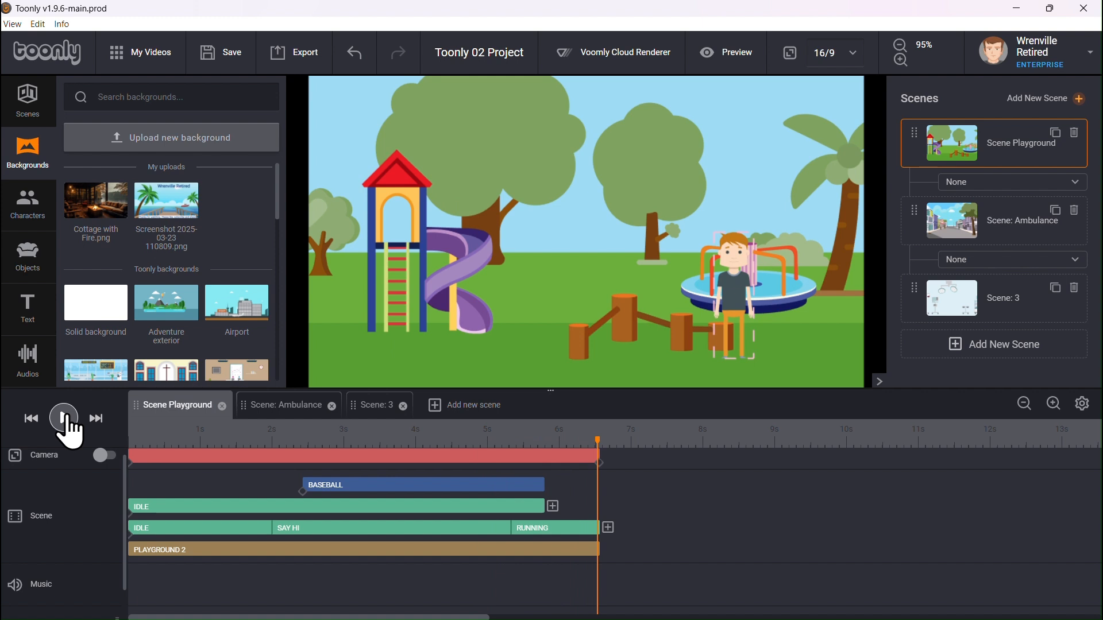
pyautogui.click(65, 419)
pyautogui.moveTo(535, 433); pyautogui.dragTo(423, 431)
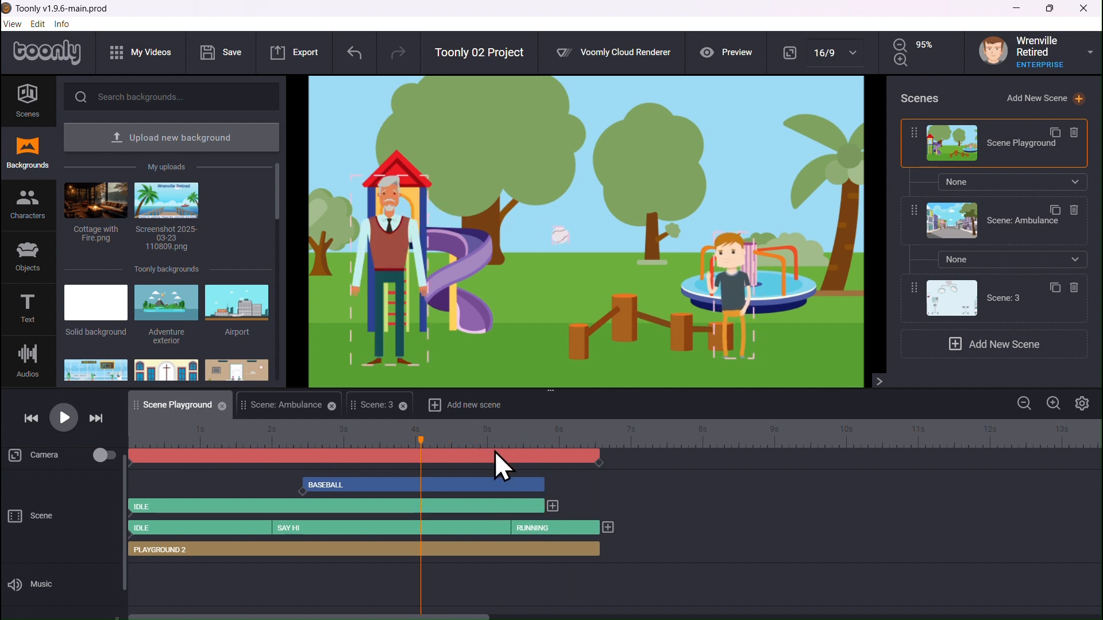
# At the end keyframe of the boy's Running clip, move him off the canvas past its right edge
pyautogui.click(558, 441)
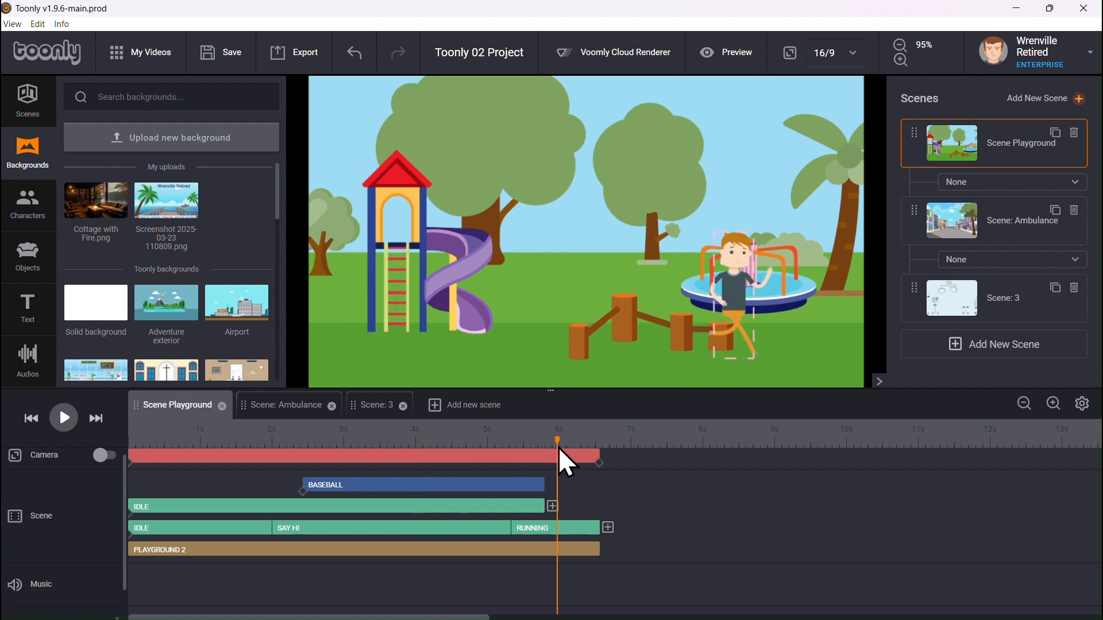
pyautogui.click(566, 528)
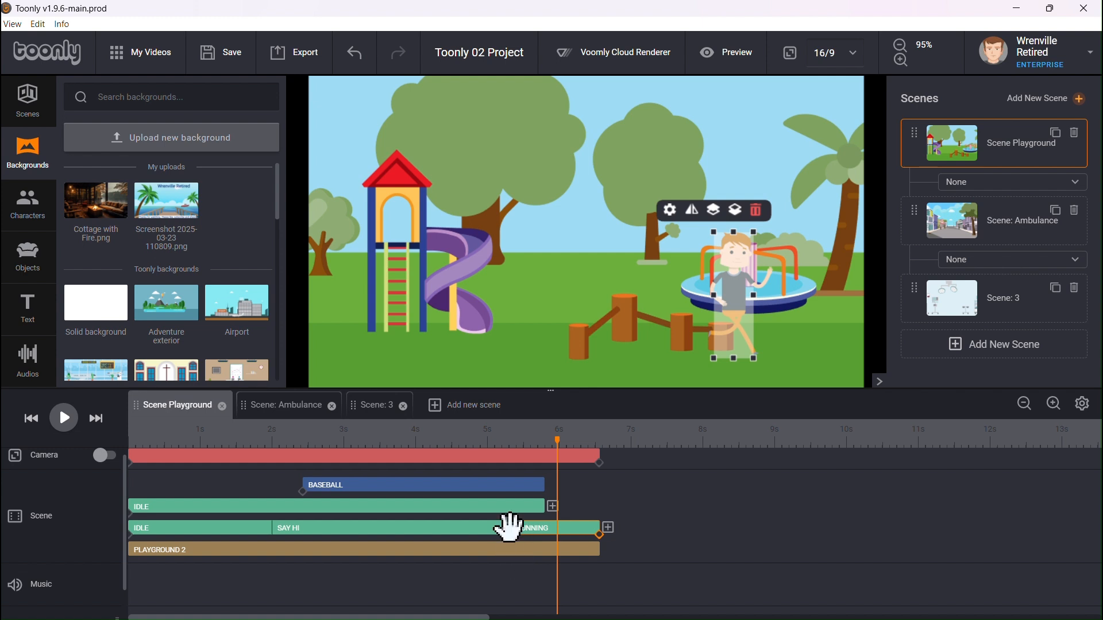
pyautogui.click(511, 528)
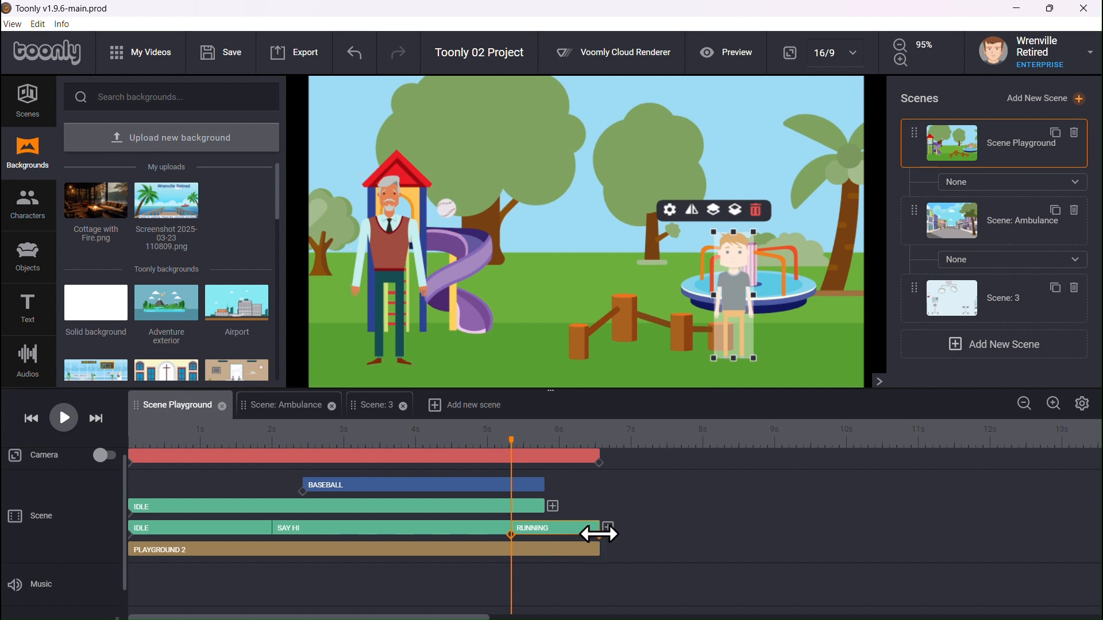
pyautogui.click(599, 535)
pyautogui.moveTo(741, 301); pyautogui.dragTo(900, 291)
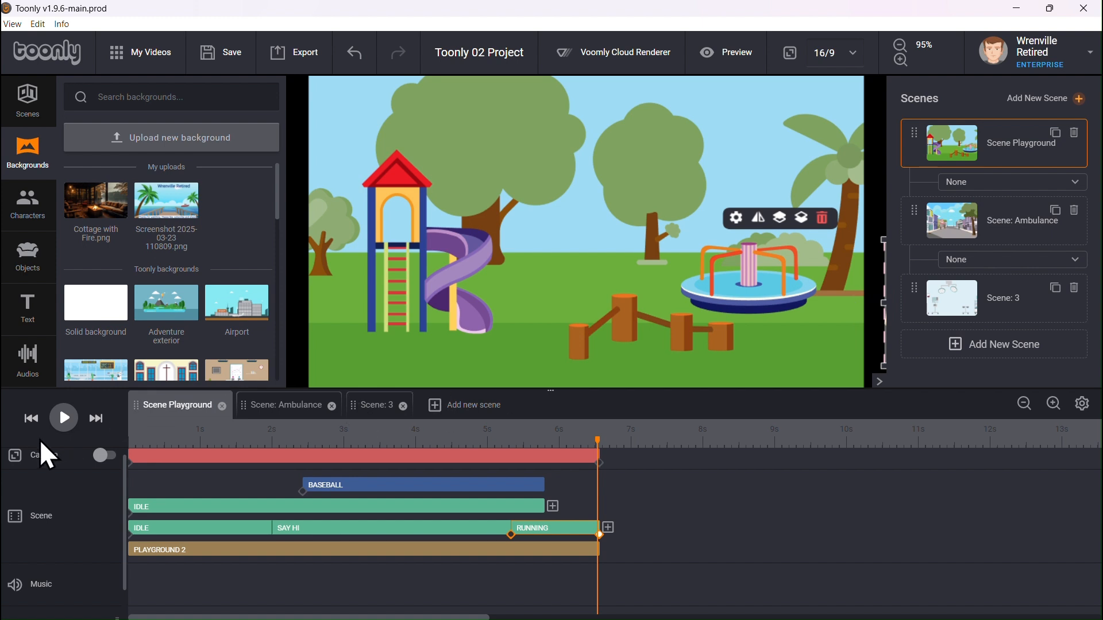
# Replay the scene from the start to check the boy's run out of view and save the project
pyautogui.click(31, 419)
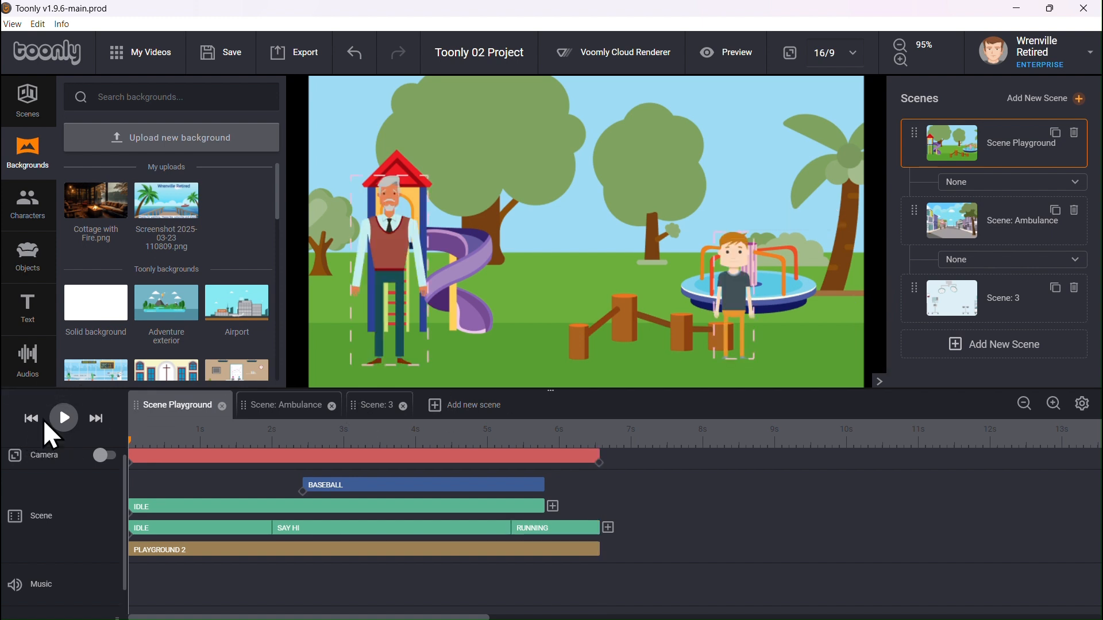
pyautogui.click(65, 424)
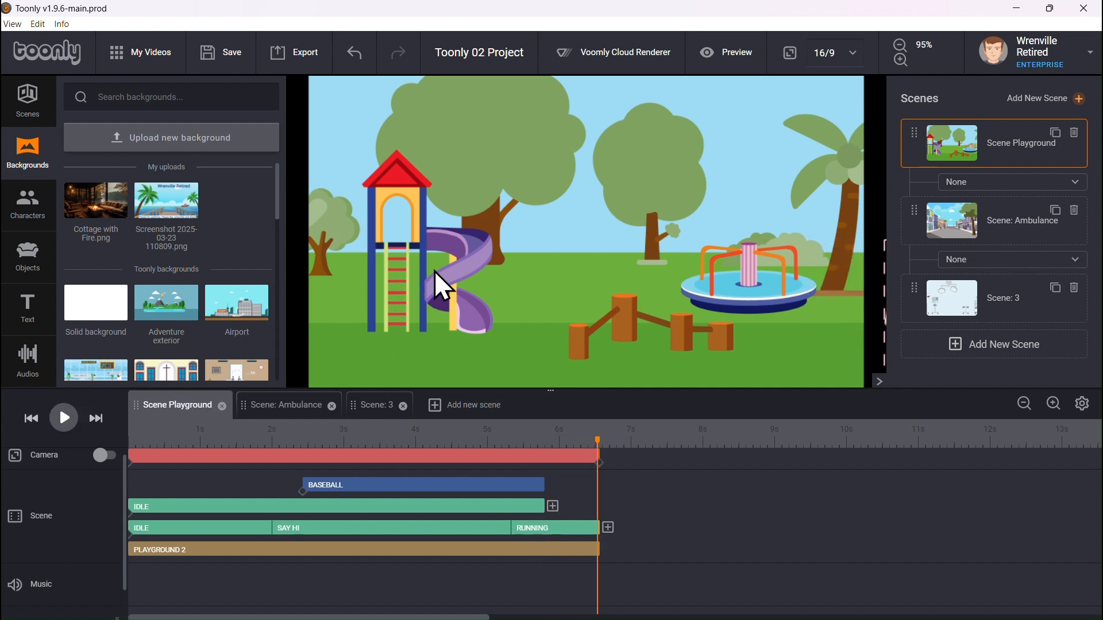
pyautogui.click(213, 68)
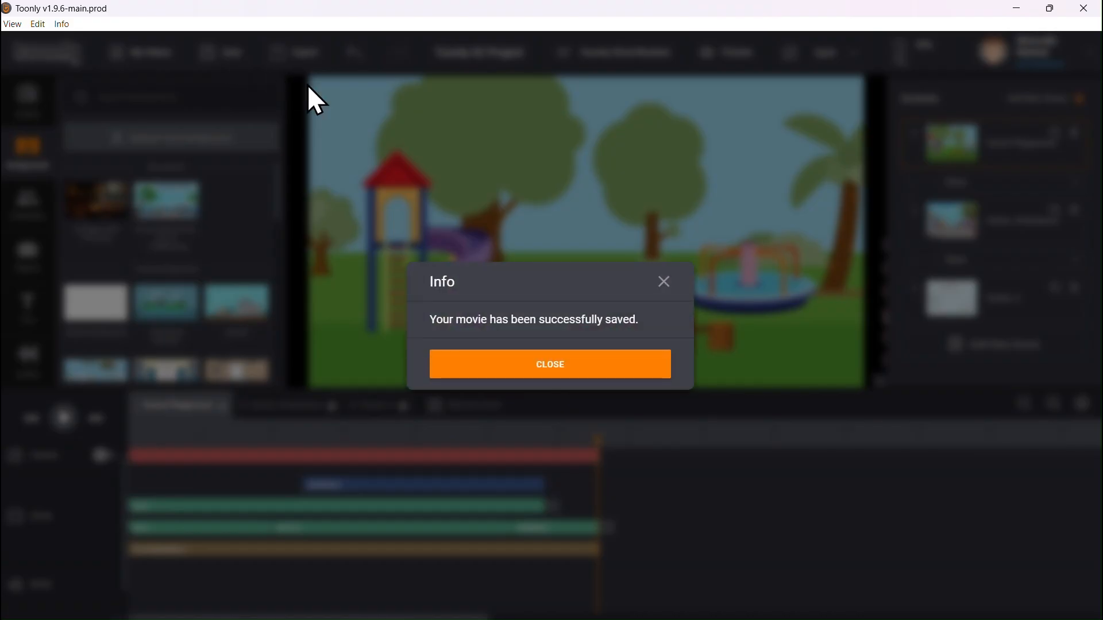
pyautogui.click(563, 366)
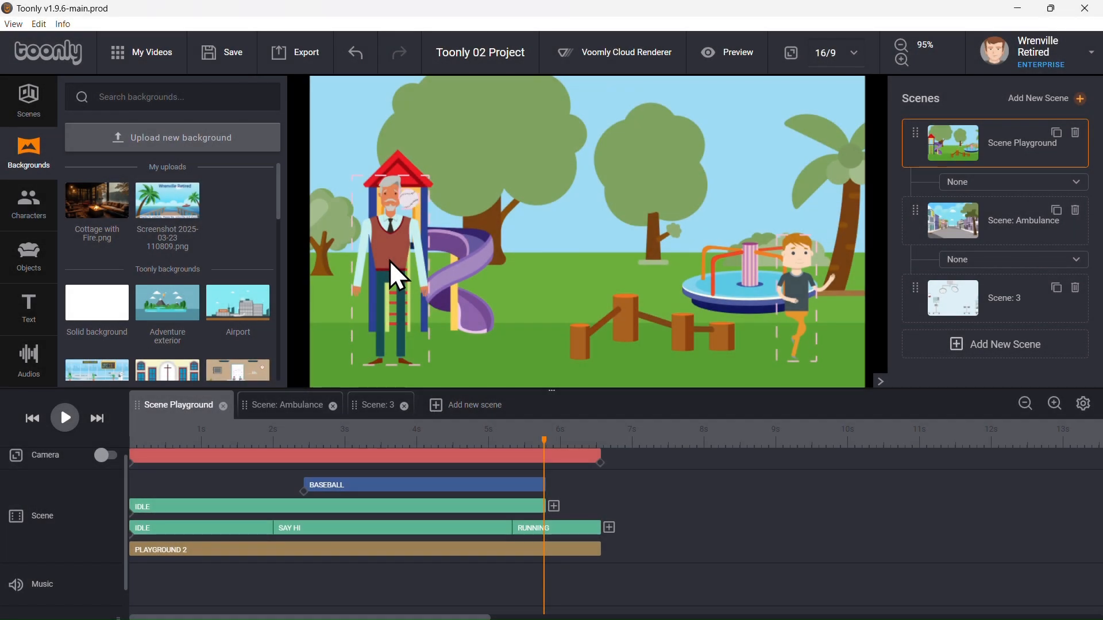
# Add a Yoga animation to the older man directly after his Idle clip
pyautogui.click(390, 261)
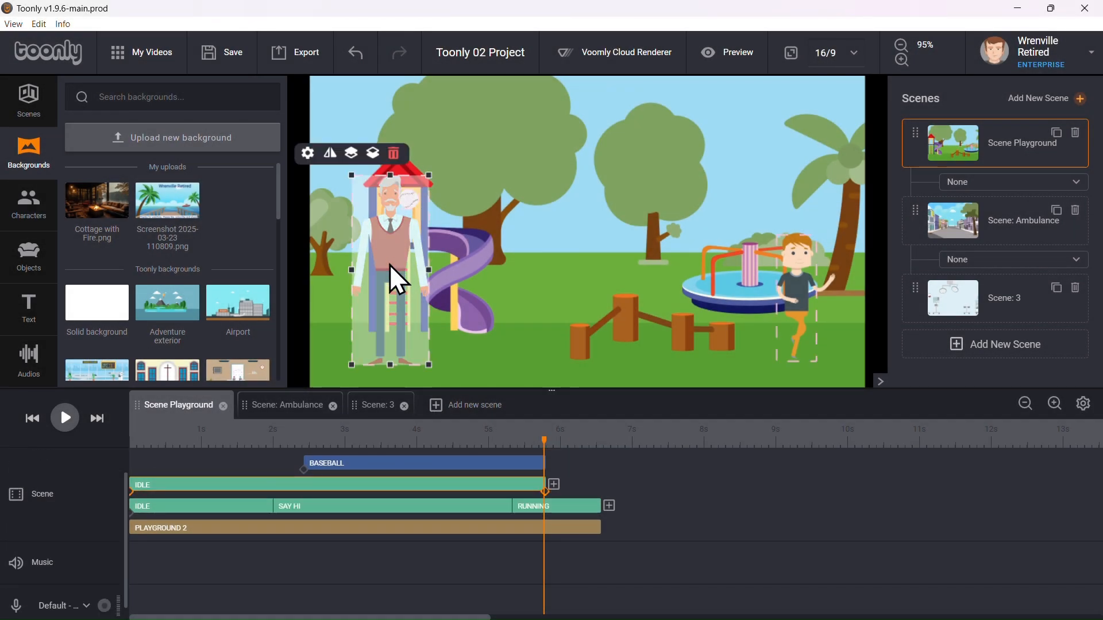
pyautogui.click(554, 485)
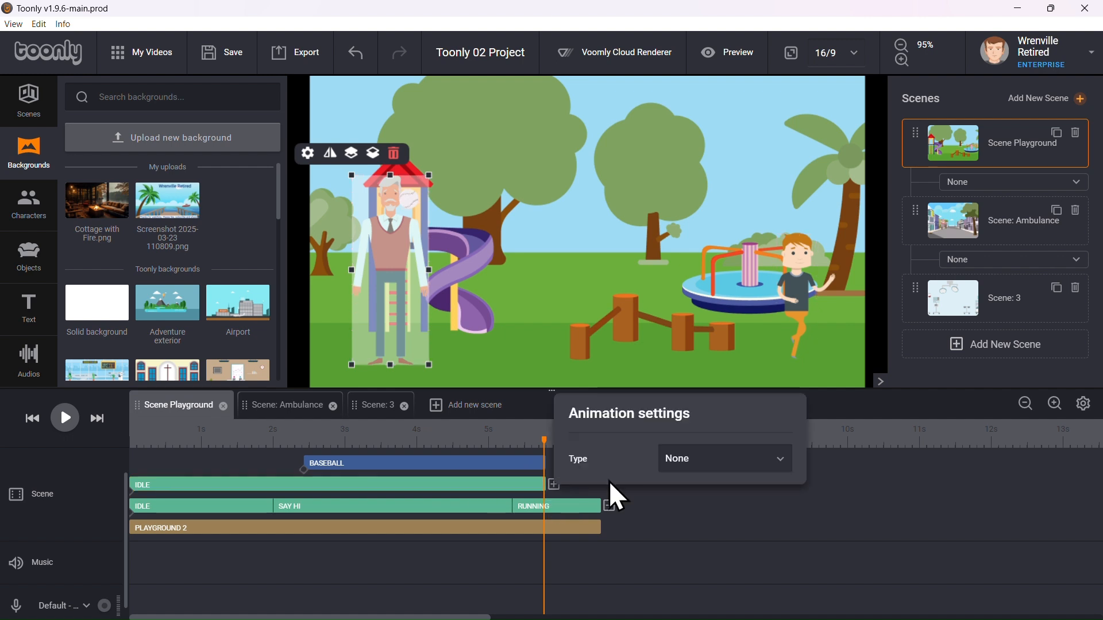
pyautogui.click(787, 462)
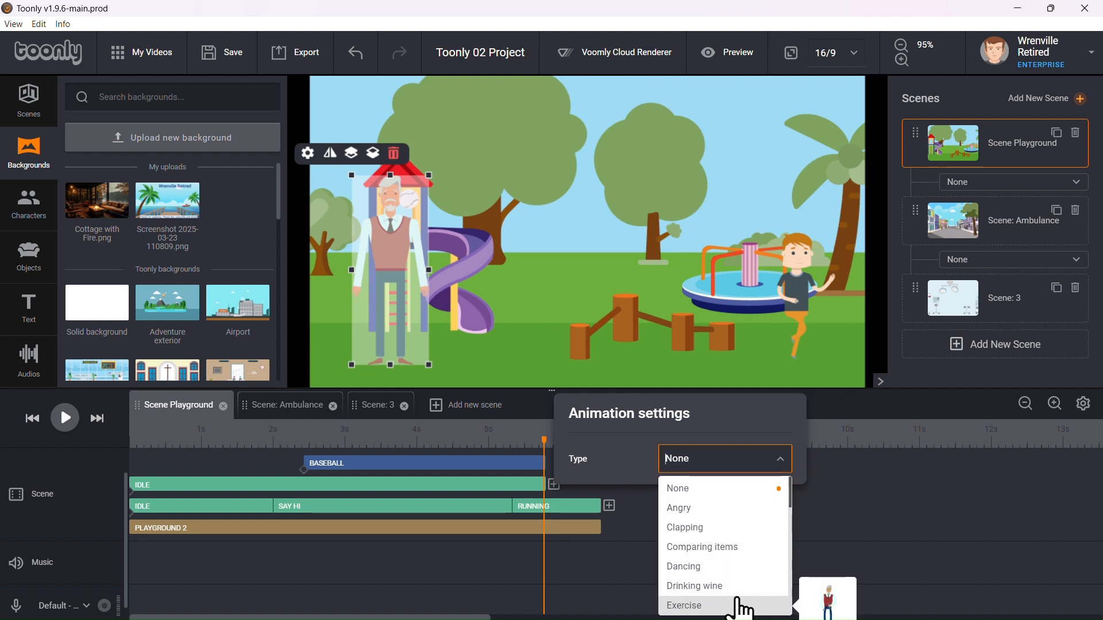
pyautogui.scroll(-5, 740, 609)
pyautogui.scroll(-3, 739, 609)
pyautogui.scroll(-3, 740, 609)
pyautogui.scroll(-4, 740, 609)
pyautogui.scroll(-5, 740, 609)
pyautogui.scroll(-3, 741, 609)
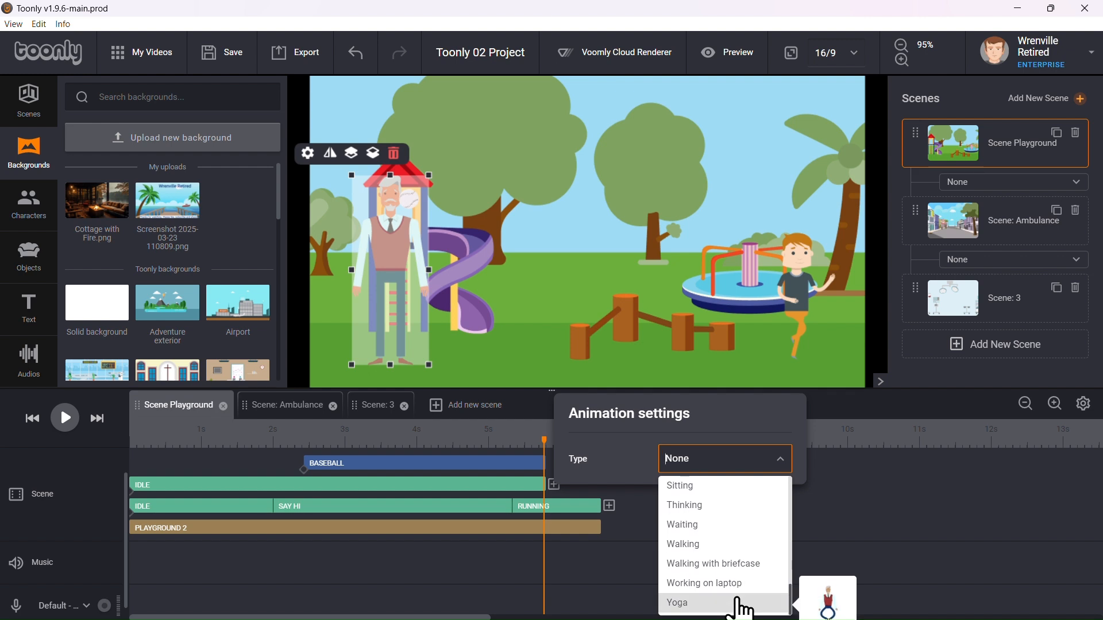
pyautogui.click(687, 606)
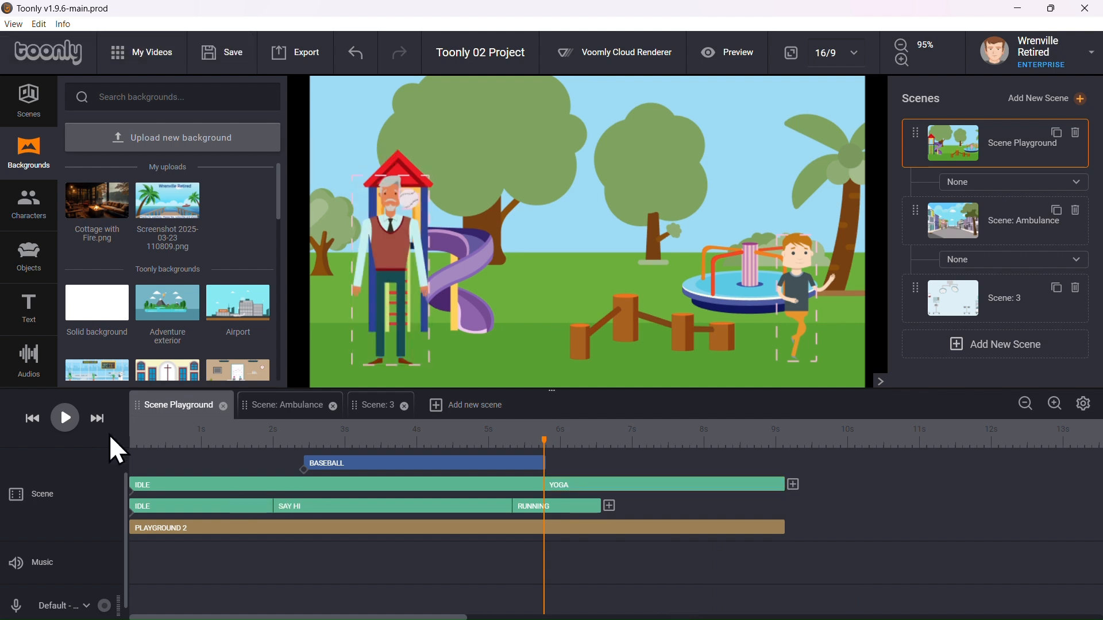
# Play the scene from the start and inspect the older man's Yoga pose at 7 s
pyautogui.click(31, 419)
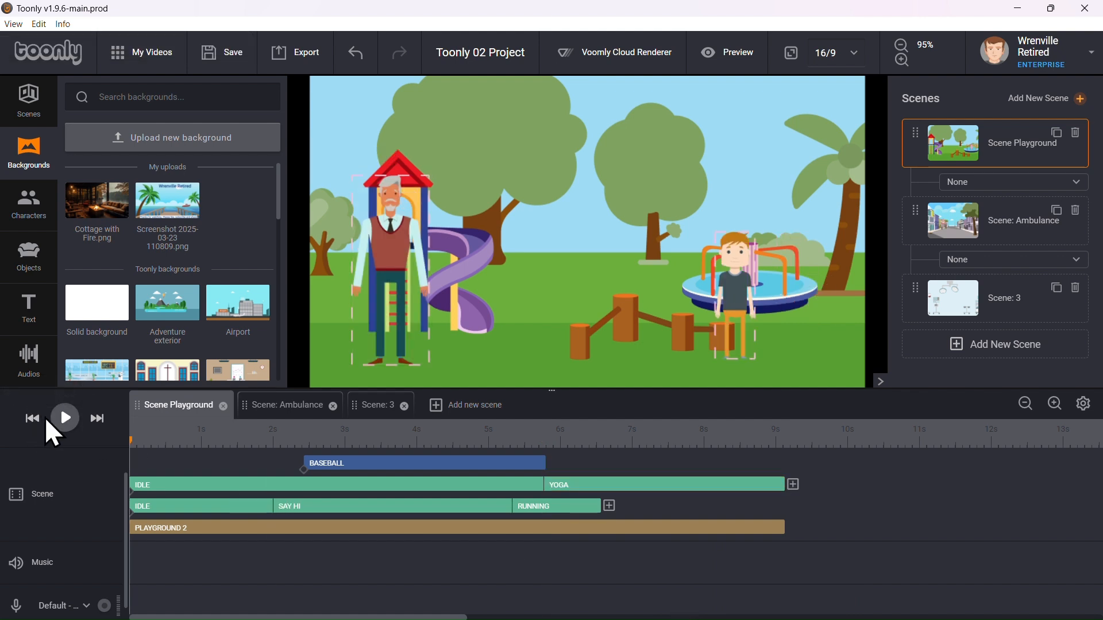
pyautogui.click(67, 428)
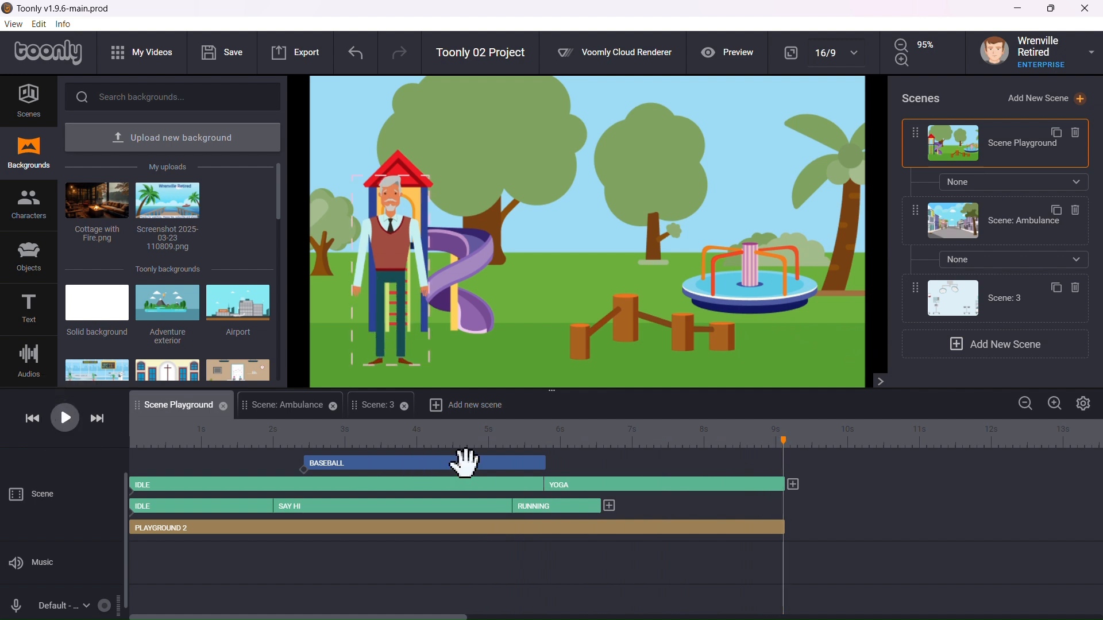
pyautogui.click(632, 445)
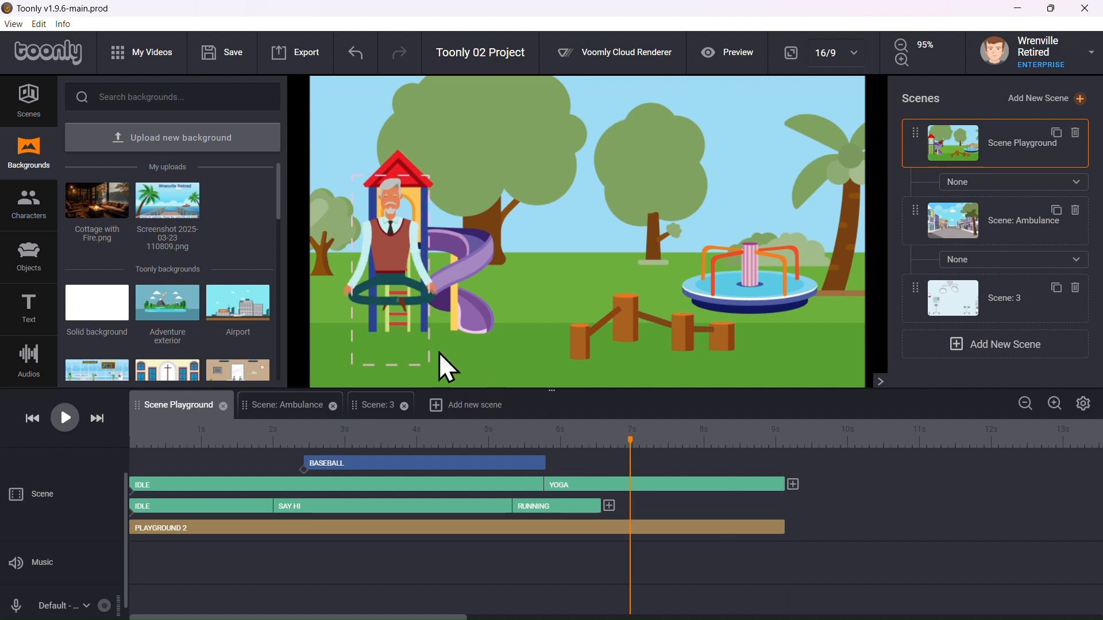
# Trim the ending of the older man's Yoga animation to frame 37, where he sits cross-legged, and save the trim
pyautogui.click(395, 295)
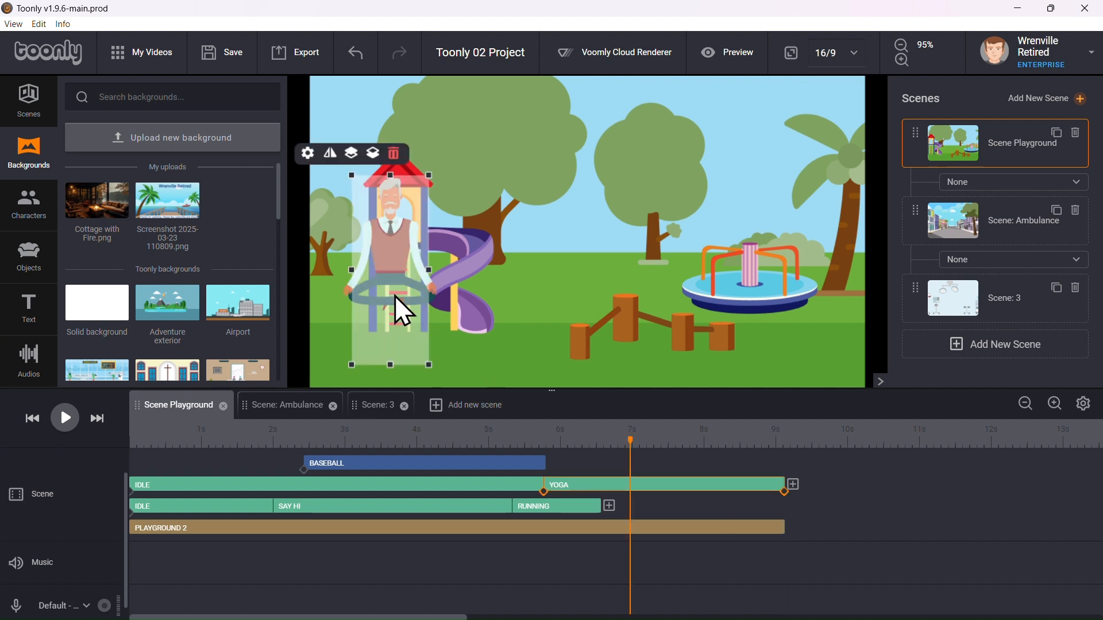
pyautogui.click(308, 154)
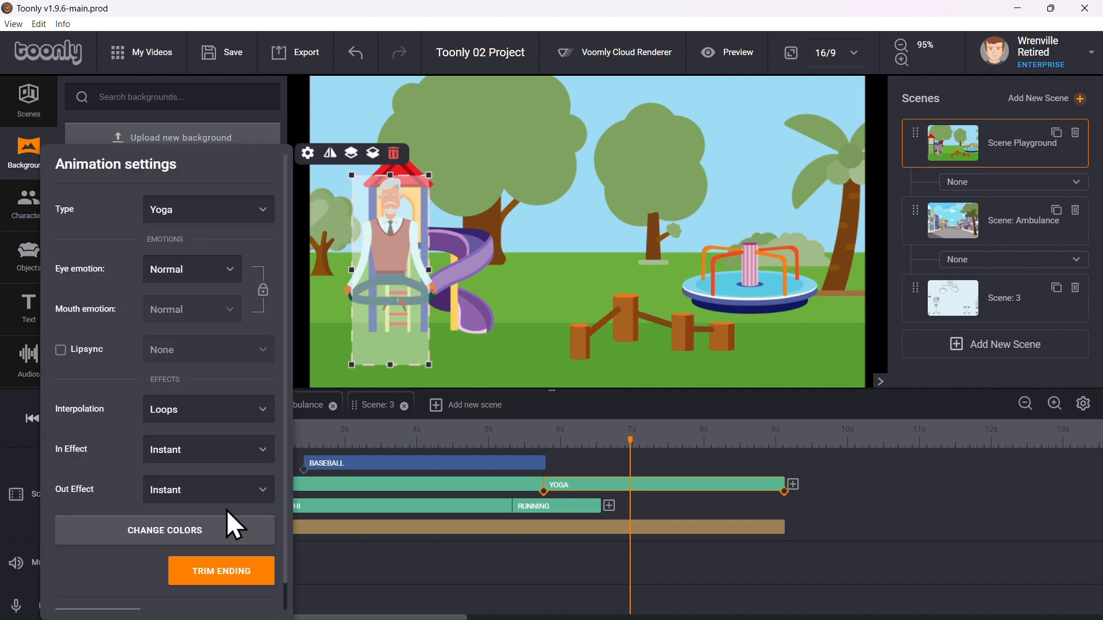
pyautogui.click(221, 570)
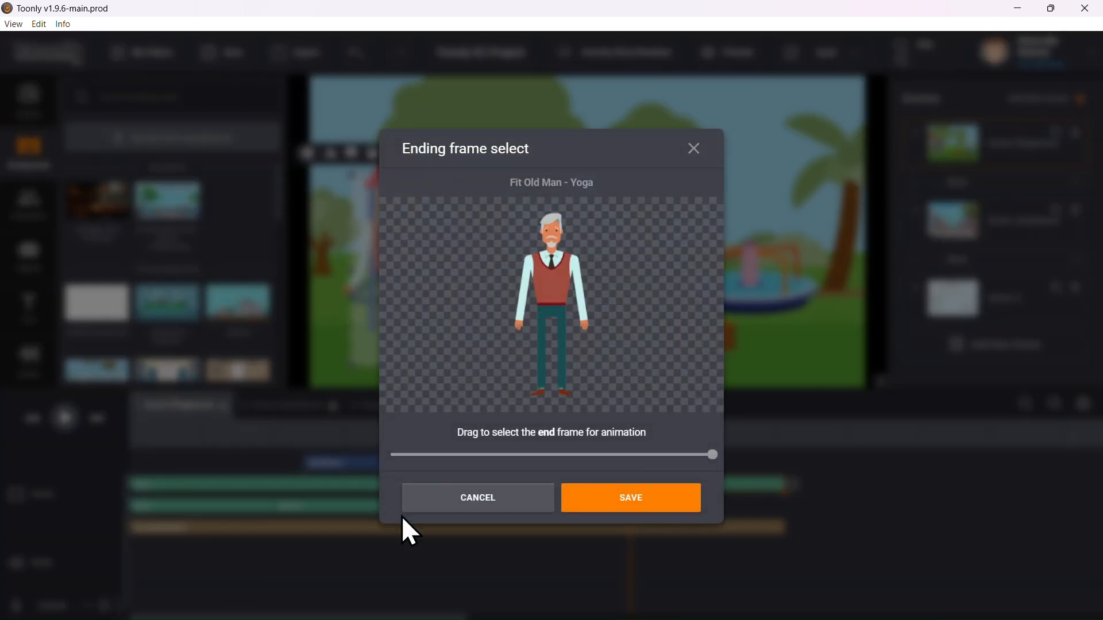
pyautogui.moveTo(712, 455); pyautogui.dragTo(461, 457)
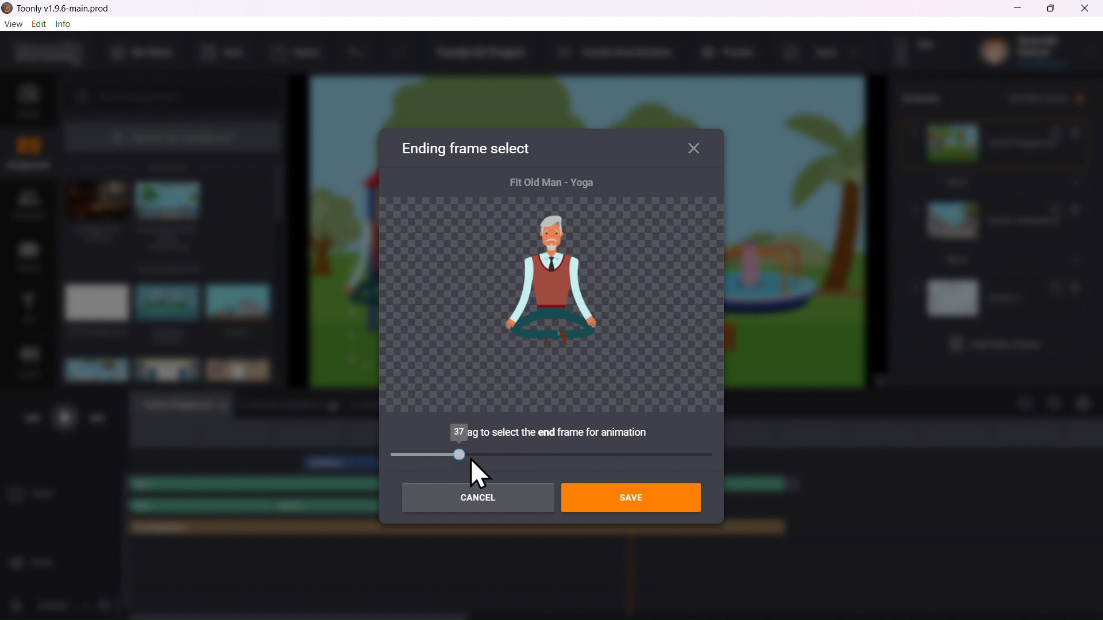
pyautogui.click(635, 501)
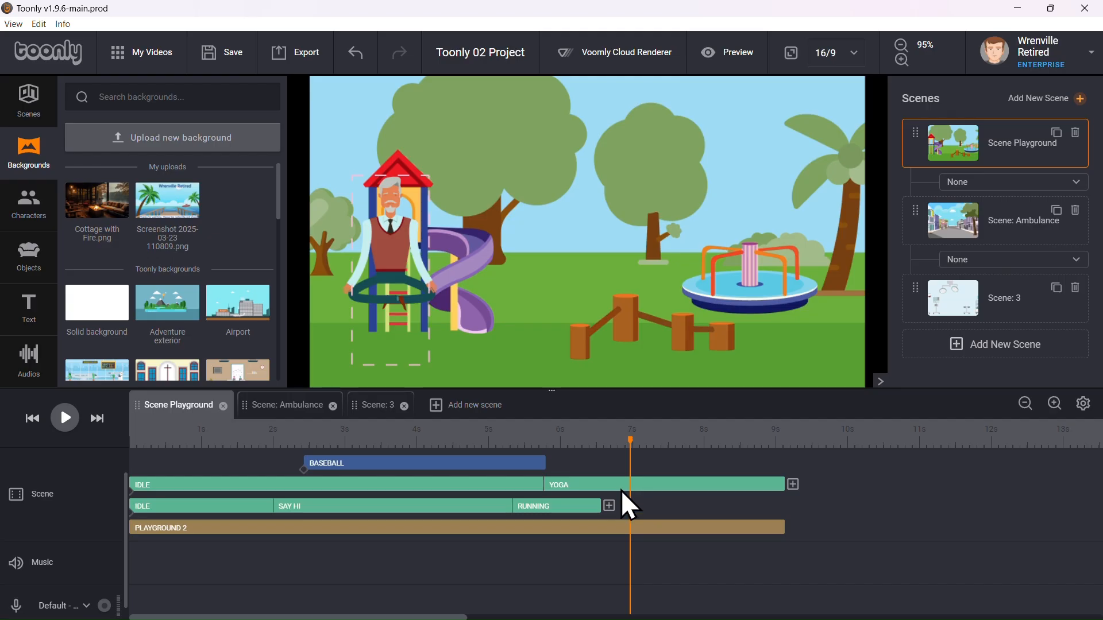
# Replay the scene from the start to check the trimmed Yoga animation, stopping at about 6.7 s
pyautogui.click(32, 418)
pyautogui.click(65, 425)
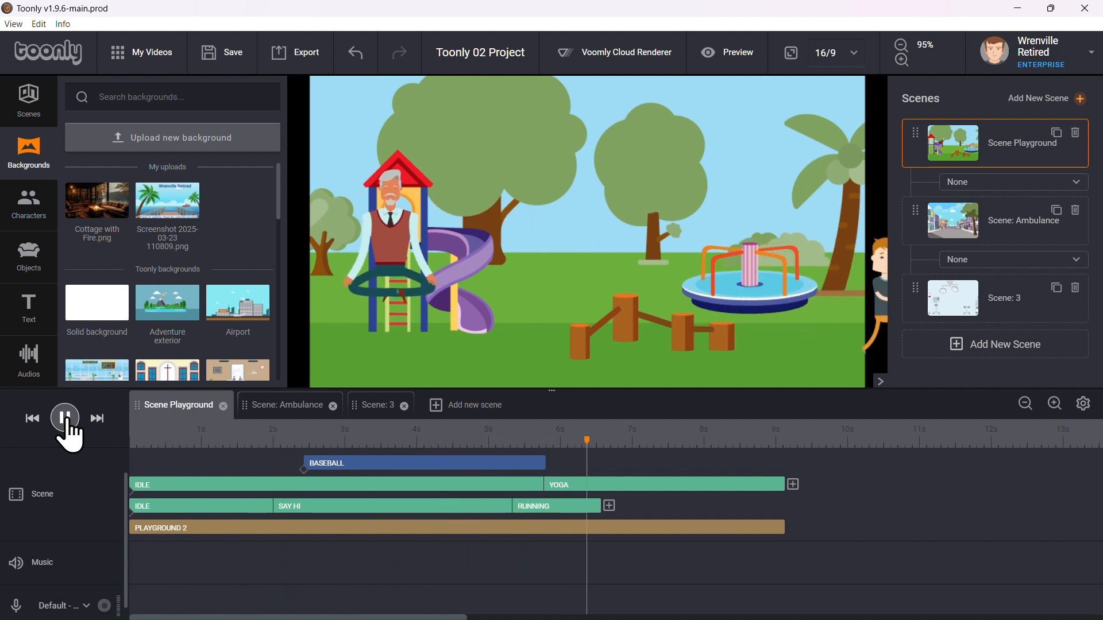
pyautogui.click(64, 418)
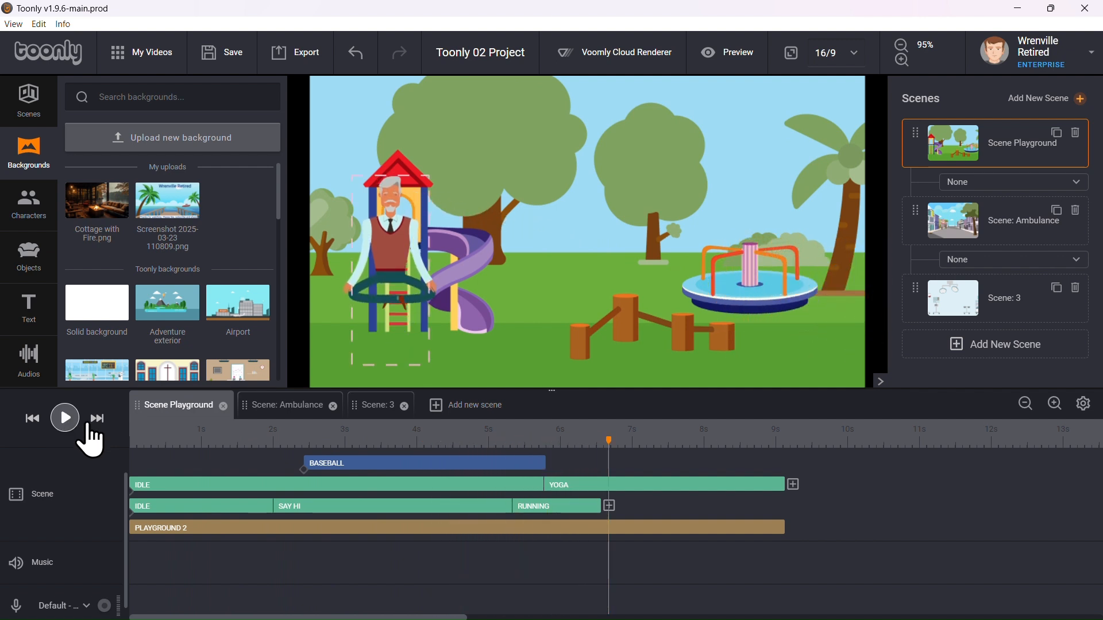
# Lower the older man at the end keyframe of his Yoga clip so his seated pose sinks toward the grass
pyautogui.click(632, 484)
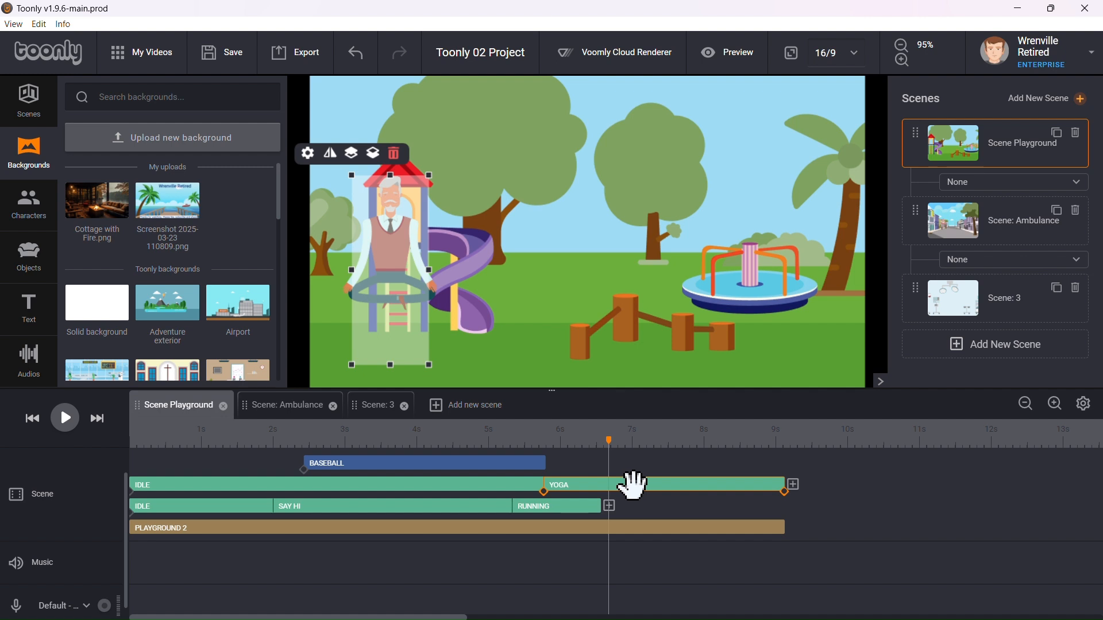
pyautogui.click(544, 493)
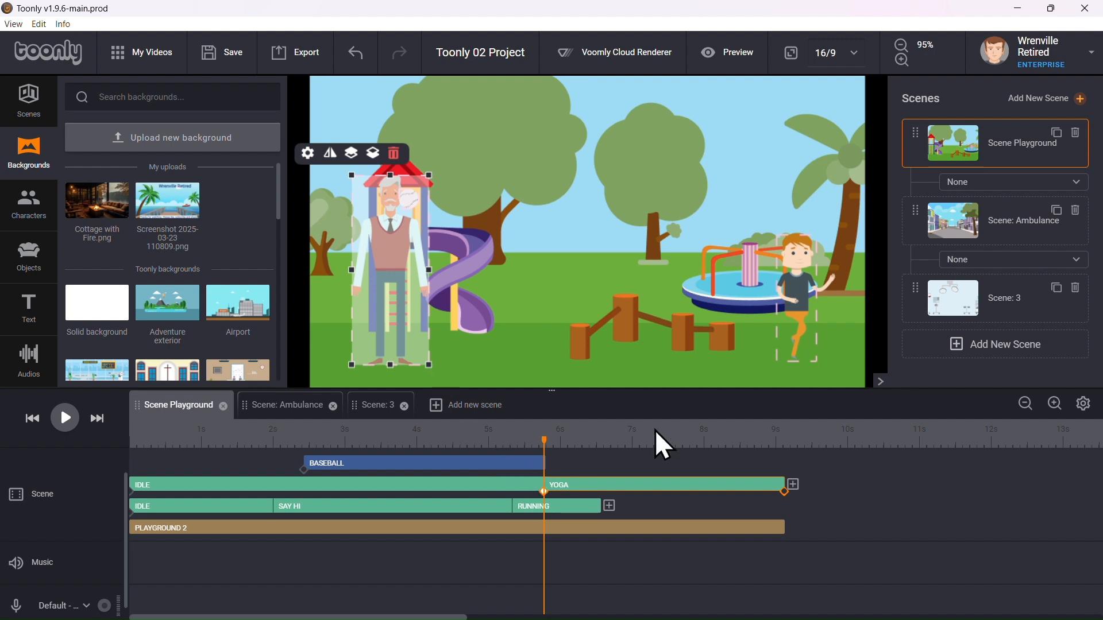
pyautogui.click(785, 493)
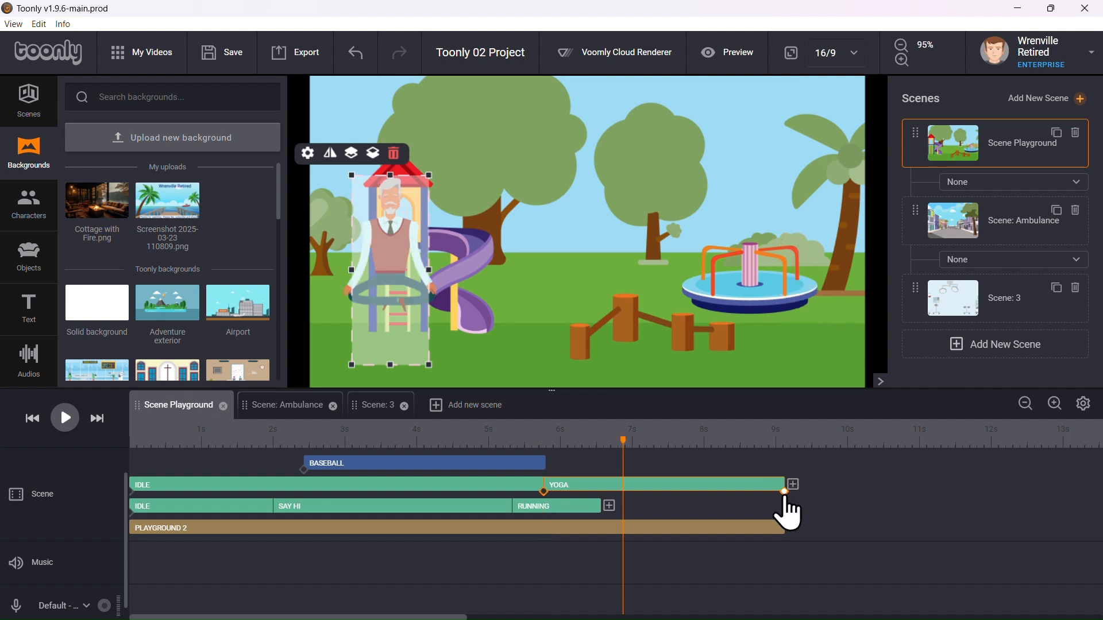
pyautogui.moveTo(392, 203); pyautogui.dragTo(394, 278)
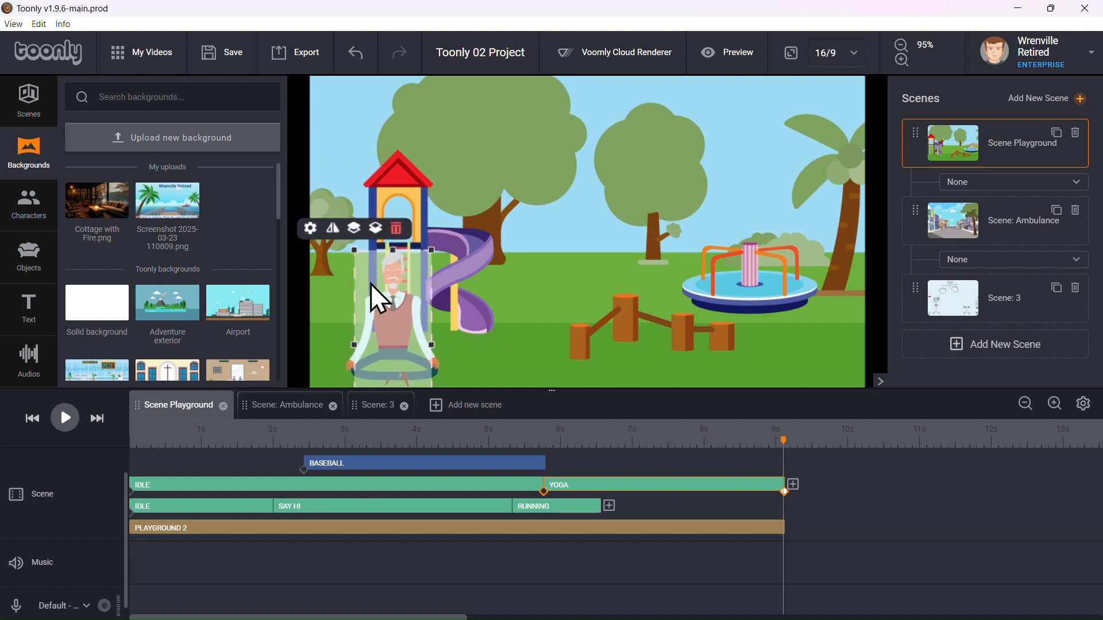
# Replay the playground scene from the start to check the older man's downward movement during Yoga
pyautogui.click(33, 434)
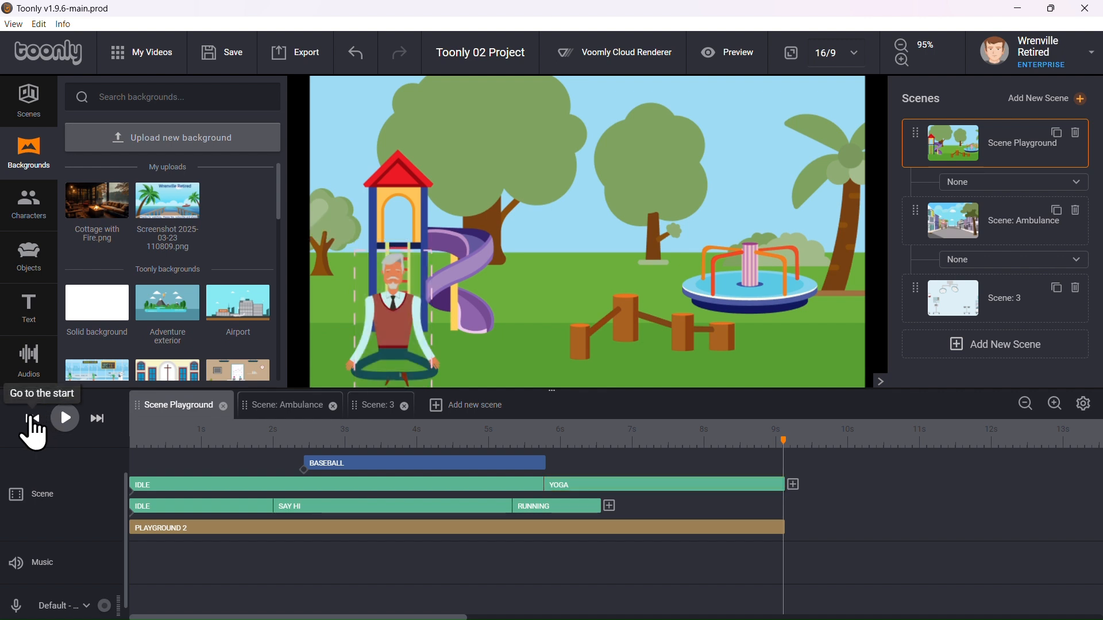
pyautogui.click(33, 430)
pyautogui.click(66, 423)
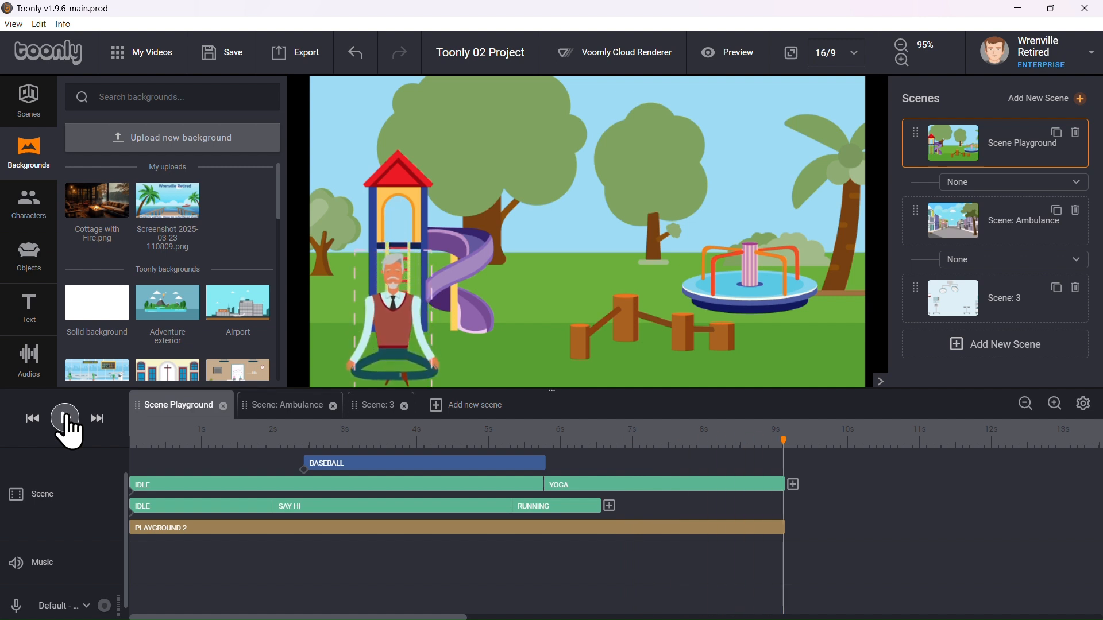
pyautogui.click(66, 419)
# Save the project and dismiss the save notice
pyautogui.scroll(1, 486, 544)
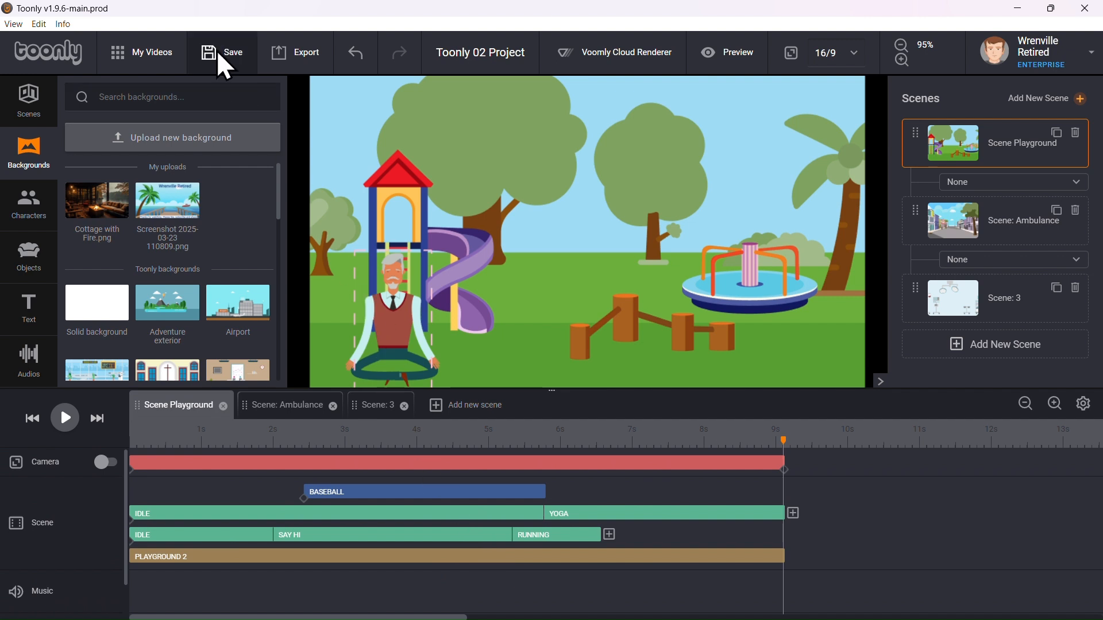
pyautogui.click(224, 66)
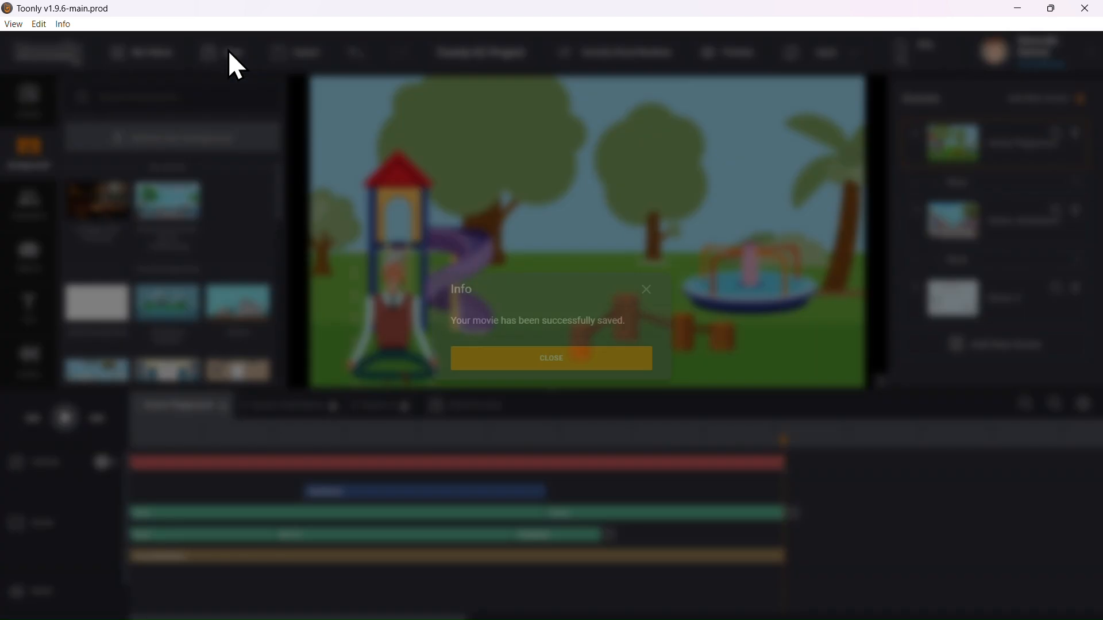
pyautogui.click(556, 367)
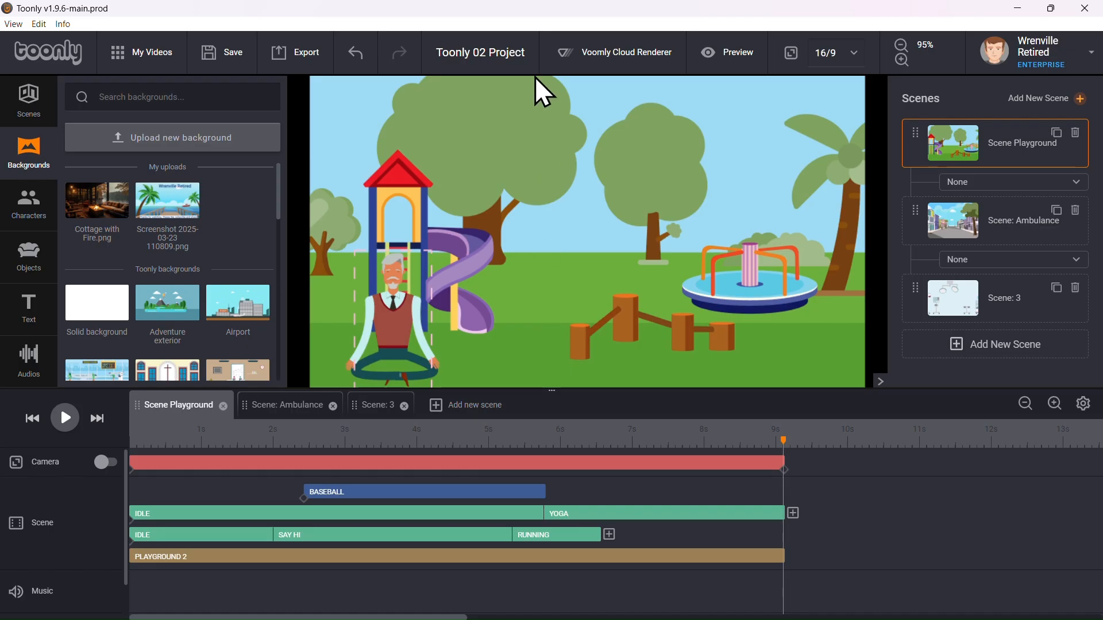
# Set the interpolation of the older man's Yoga animation to Stretch
pyautogui.hotkey('ctrl', 'z')
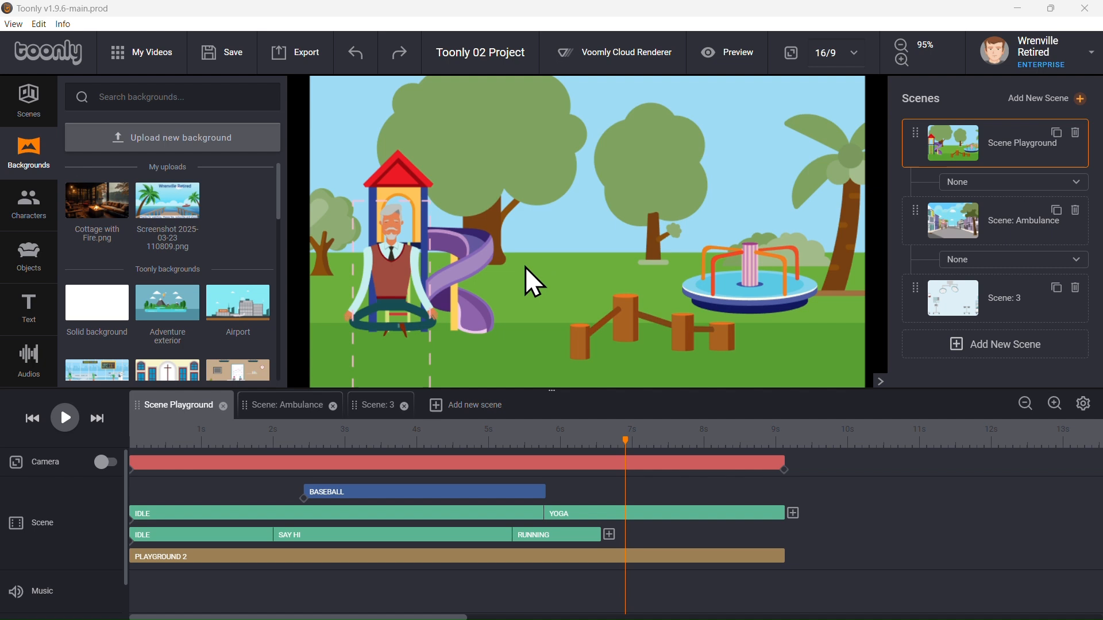
pyautogui.click(394, 274)
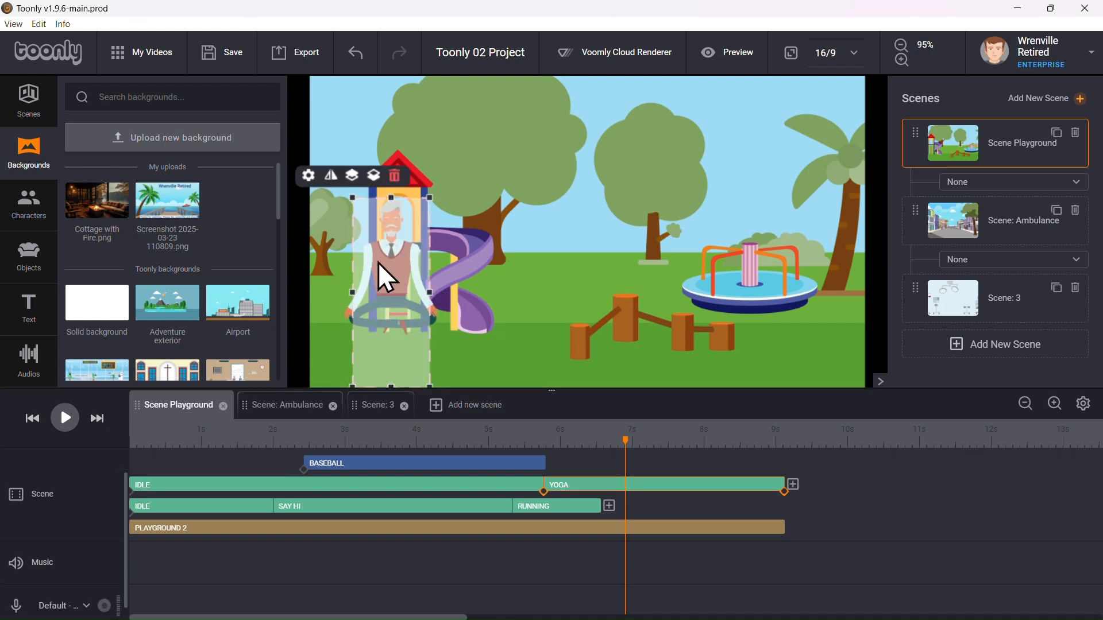
pyautogui.click(309, 175)
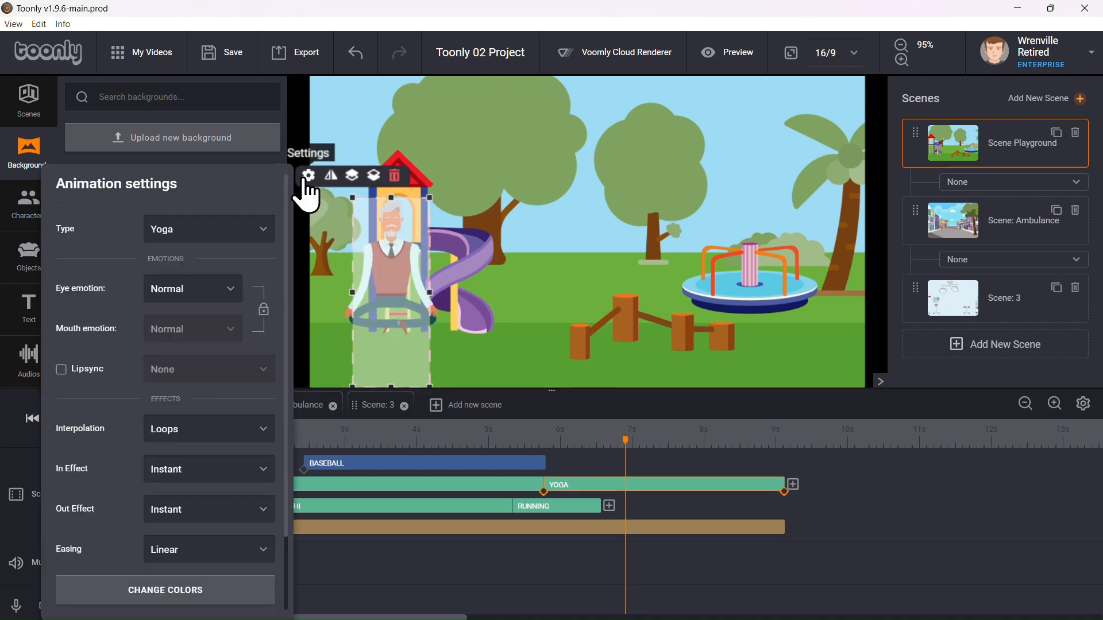
pyautogui.click(235, 438)
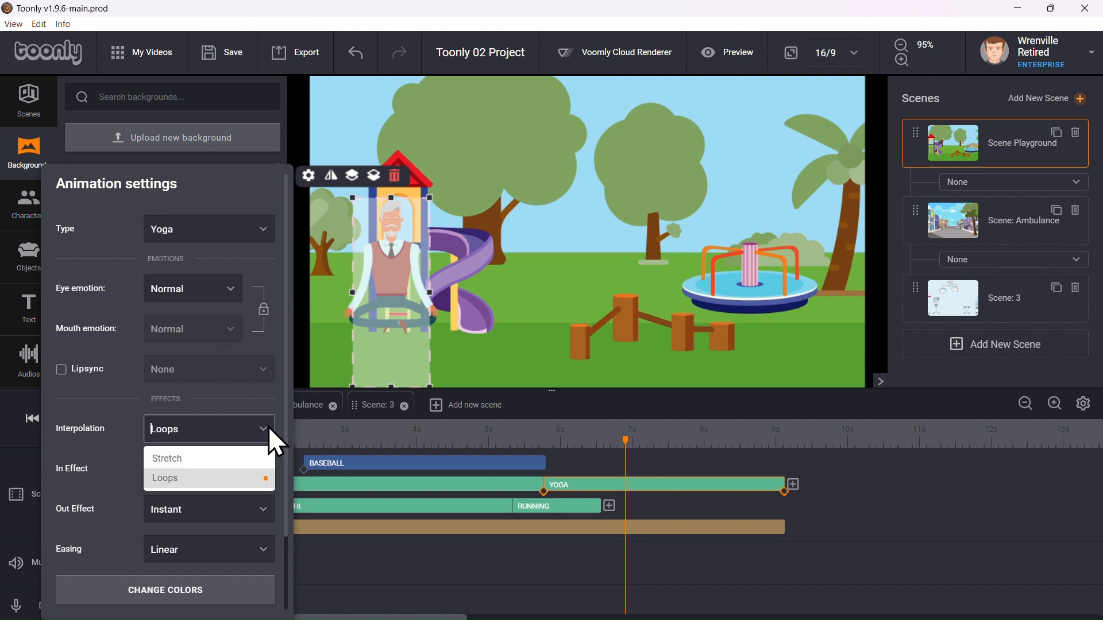
pyautogui.click(193, 461)
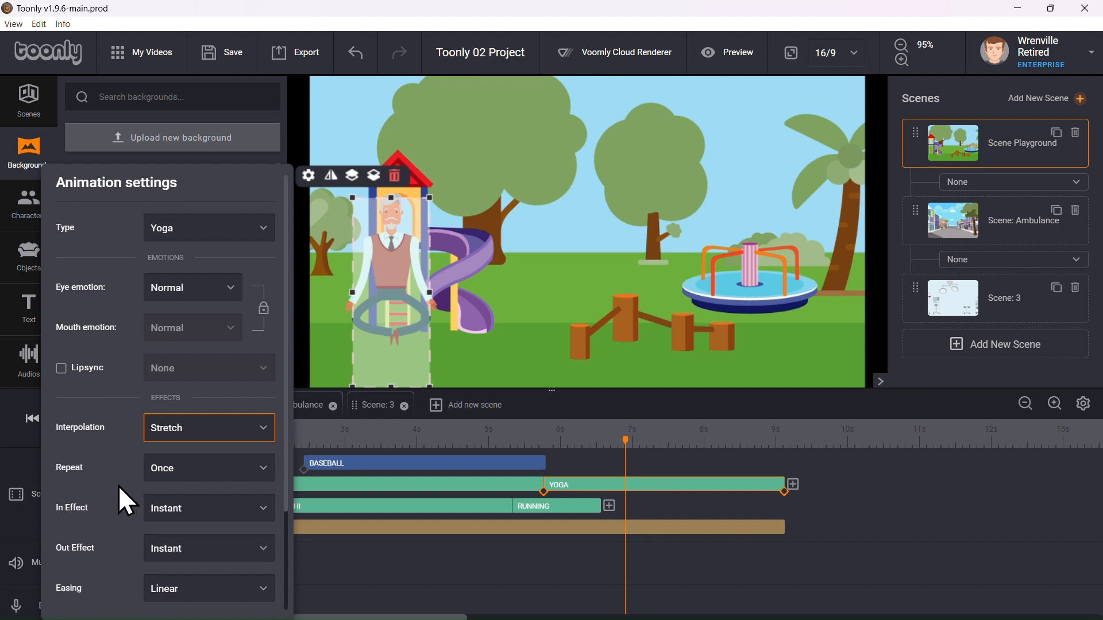
# Trim the ending of the older man's Yoga animation to frame 20 and save the trim
pyautogui.scroll(-1, 119, 486)
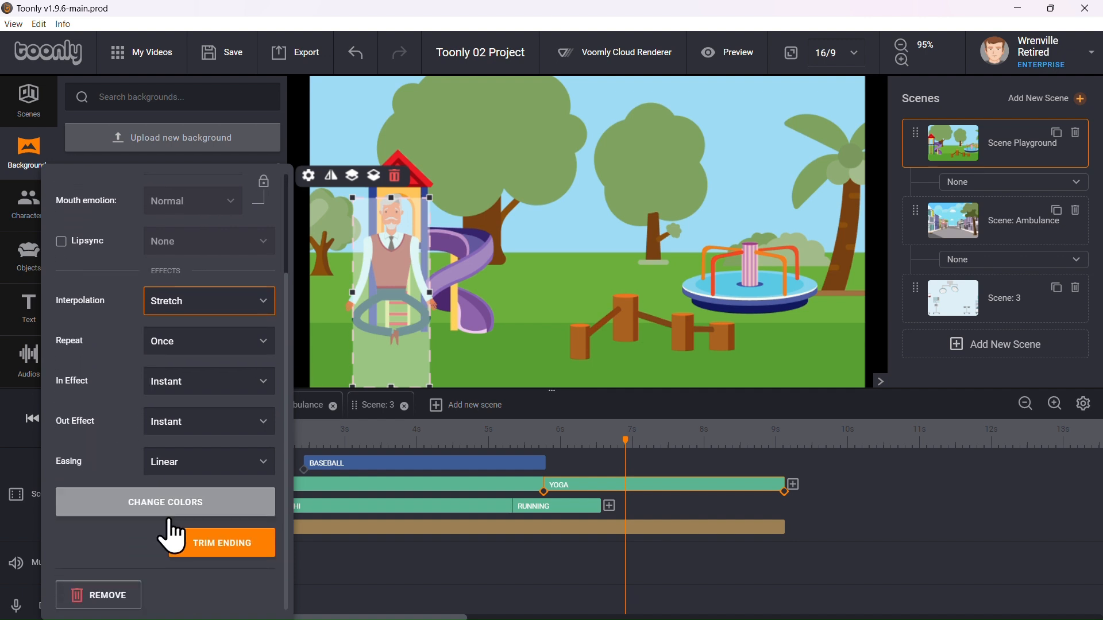
pyautogui.click(221, 548)
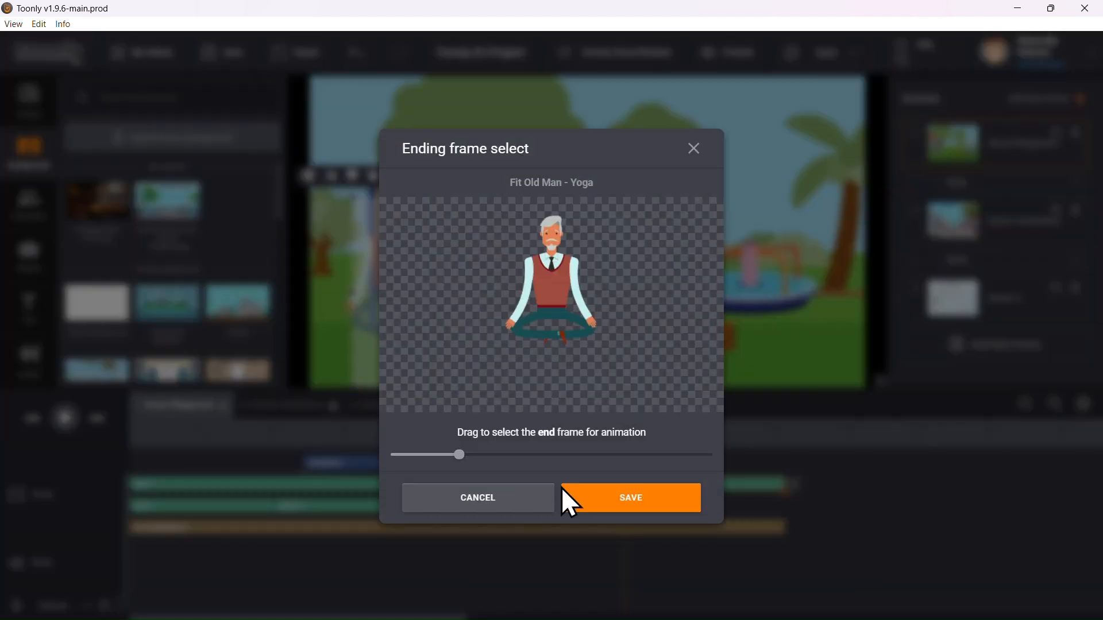
pyautogui.moveTo(459, 457); pyautogui.dragTo(428, 455)
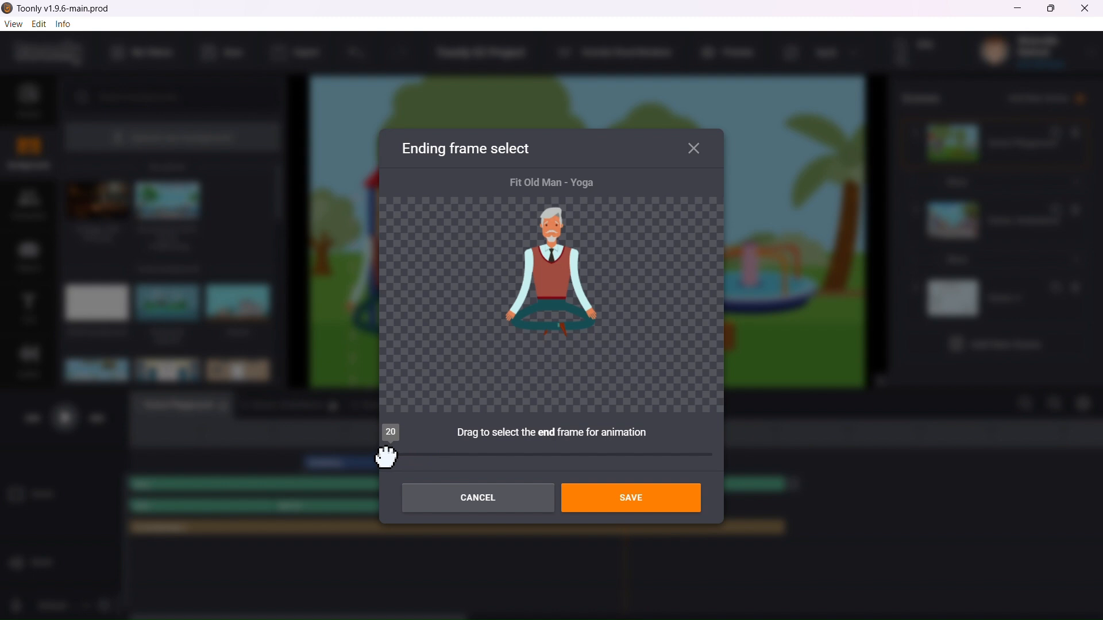
pyautogui.click(642, 495)
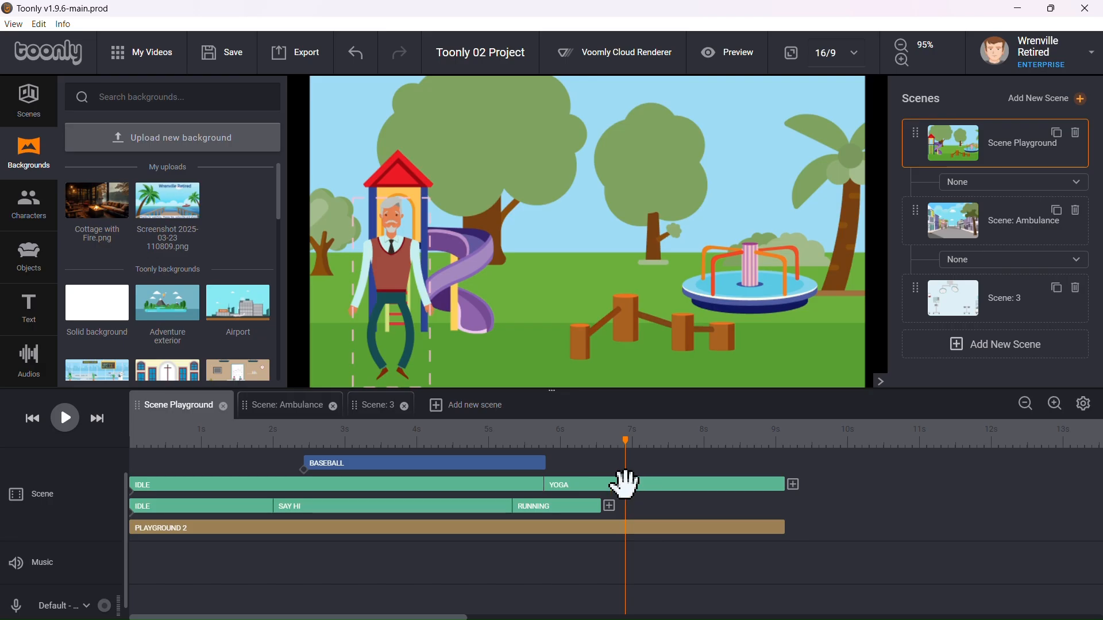
# Replay the scene from the start to check the stretched Yoga animation, and save the project
pyautogui.click(33, 419)
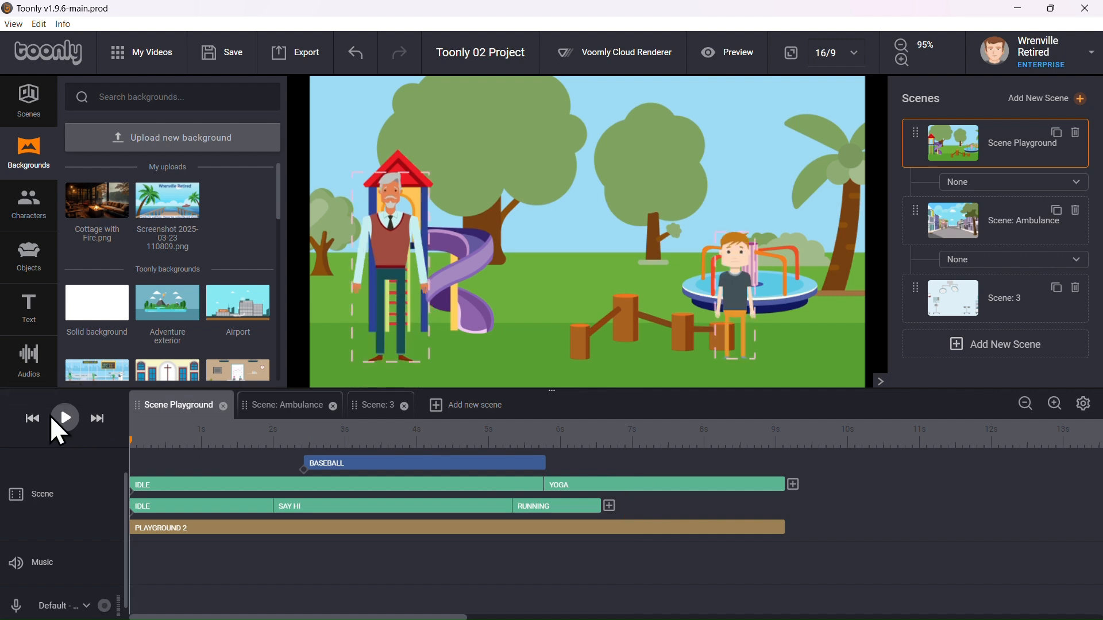
pyautogui.click(64, 421)
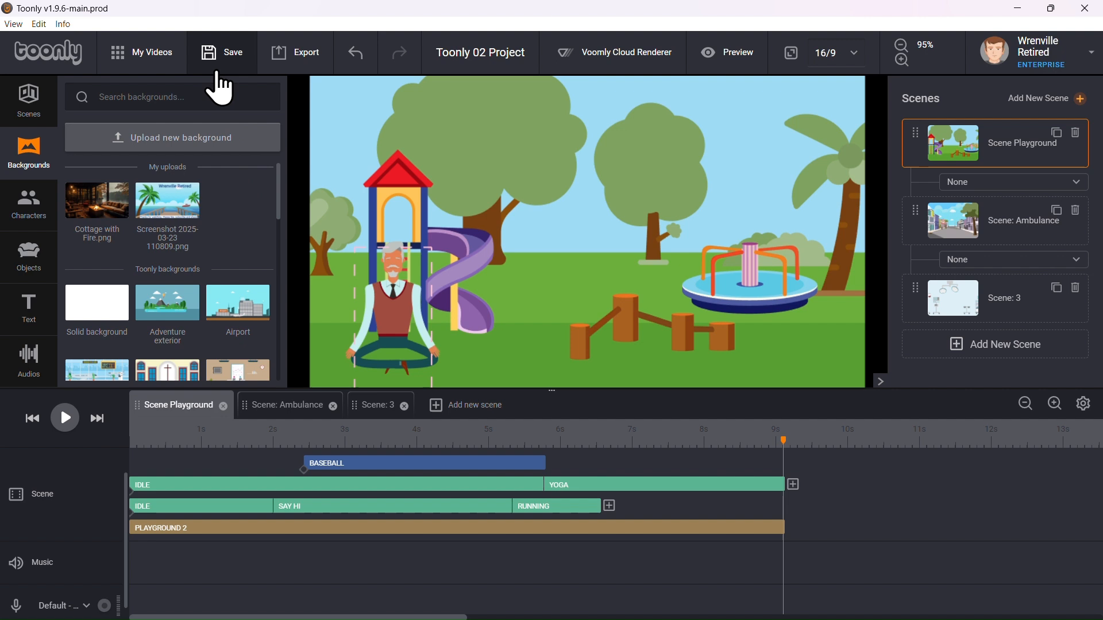
pyautogui.click(224, 61)
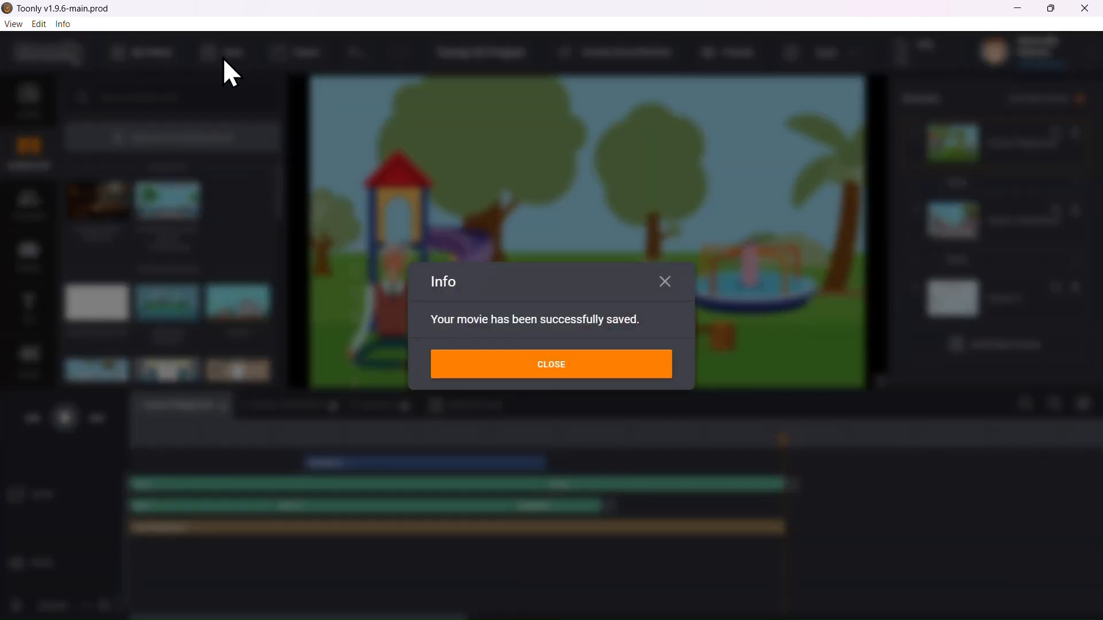
pyautogui.click(543, 363)
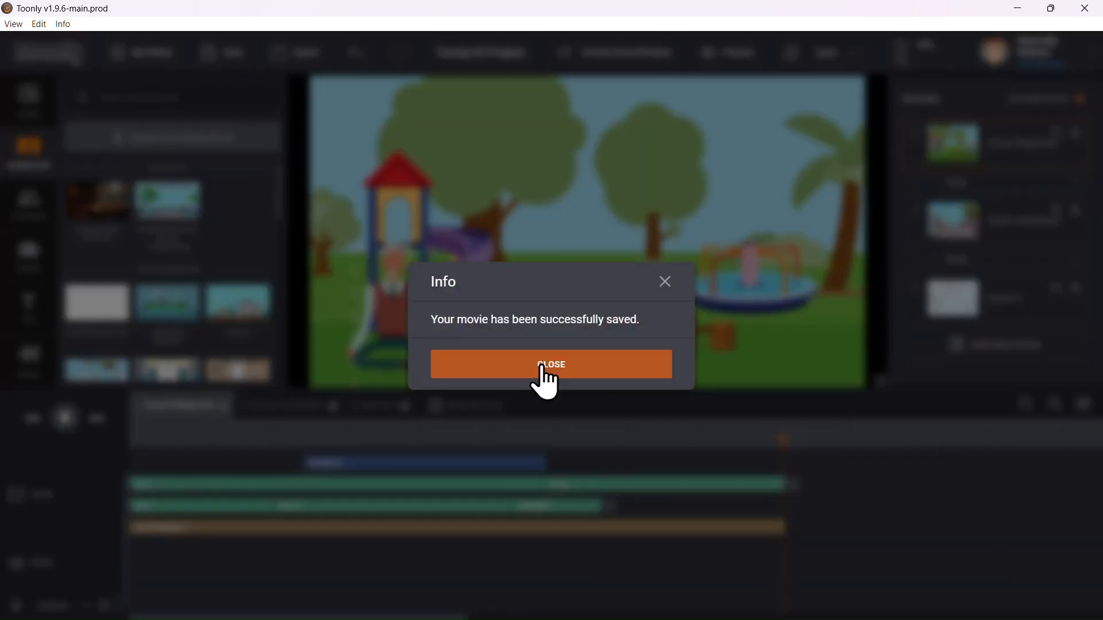